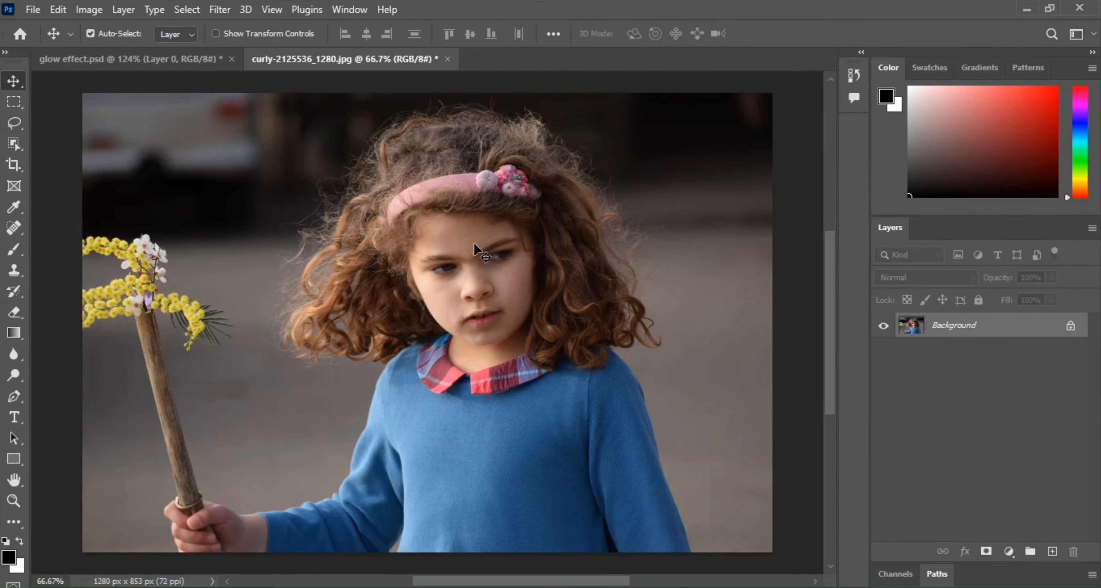
Unlock and duplicate the Background layer, hiding the original beneath the copy.
left_click(1042, 389)
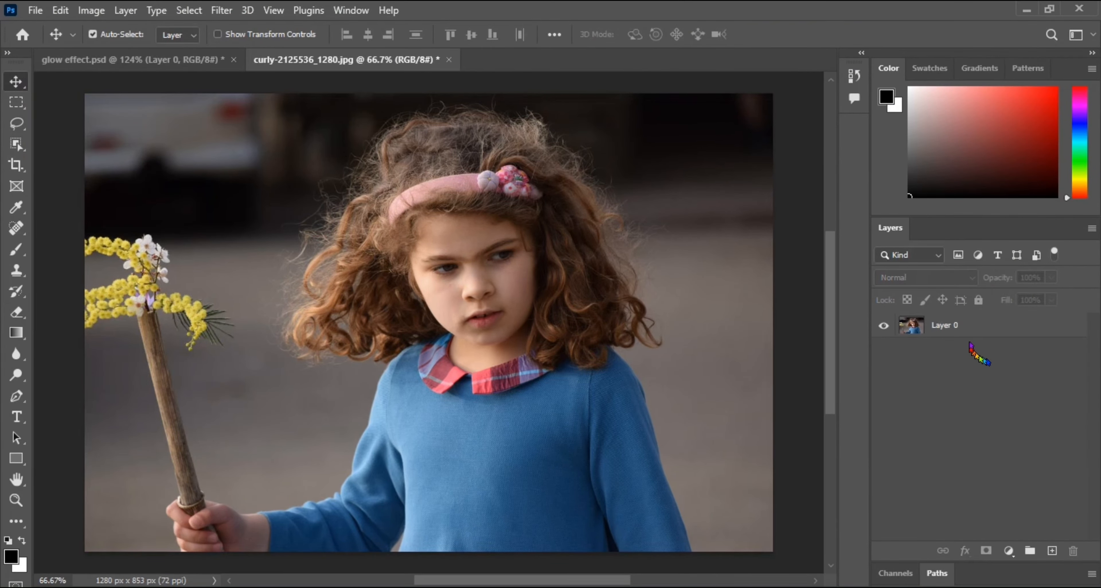
left_click_drag(911, 328, 1051, 551)
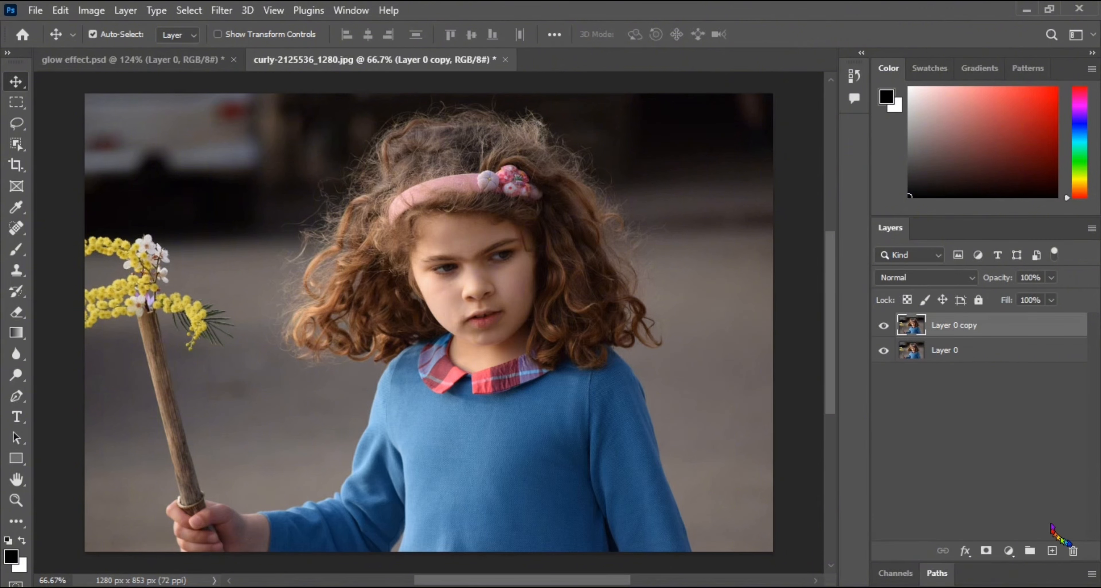
left_click(967, 329)
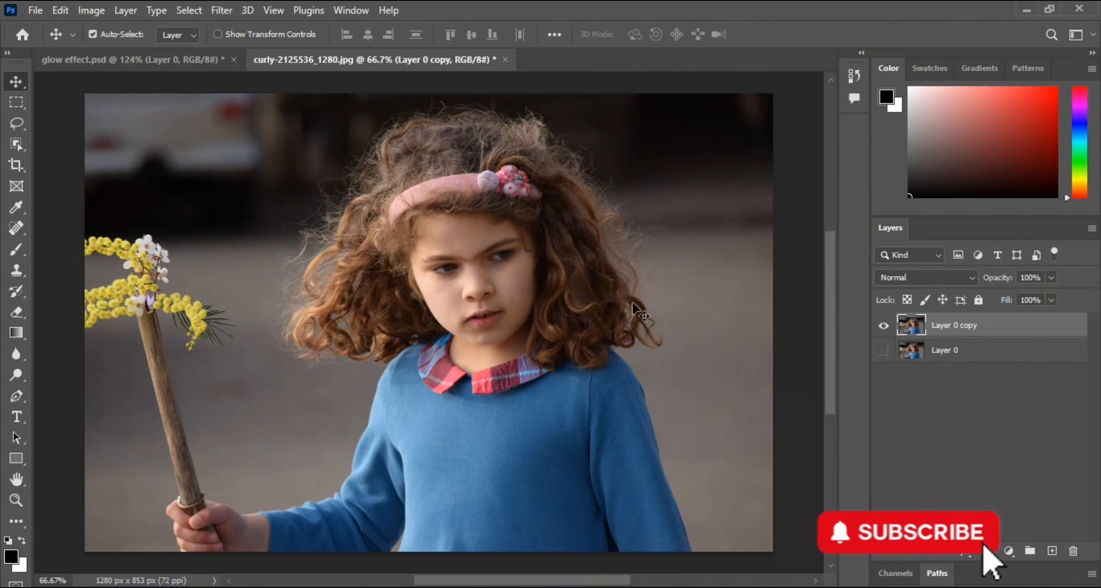
Mask Layer 0 copy to the girl using the Object Selection tool, with the flower stick subtracted from the selection in Lasso mode.
left_click(16, 145)
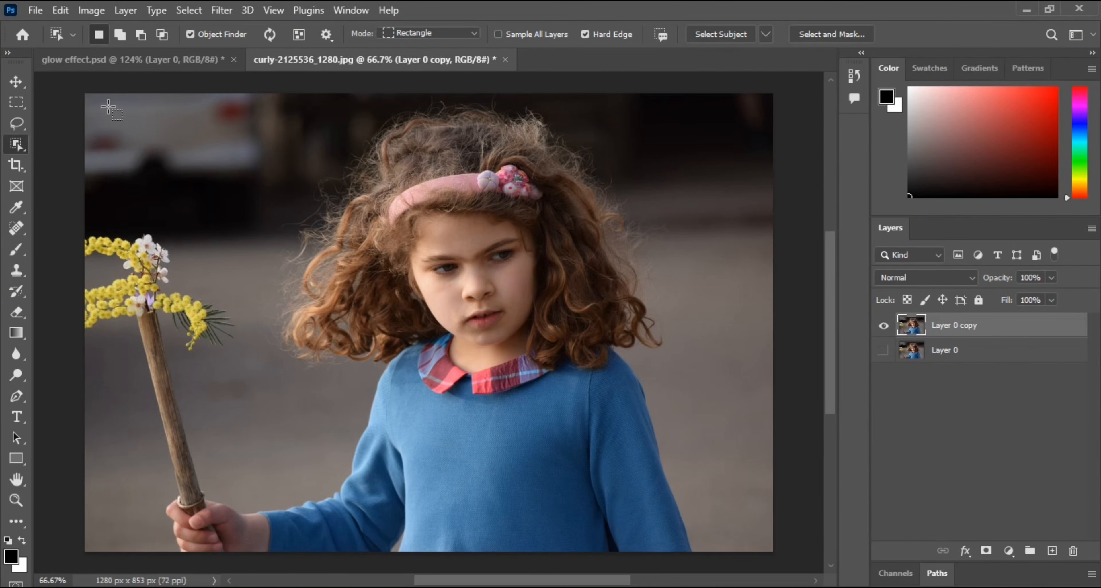
left_click_drag(97, 103, 699, 571)
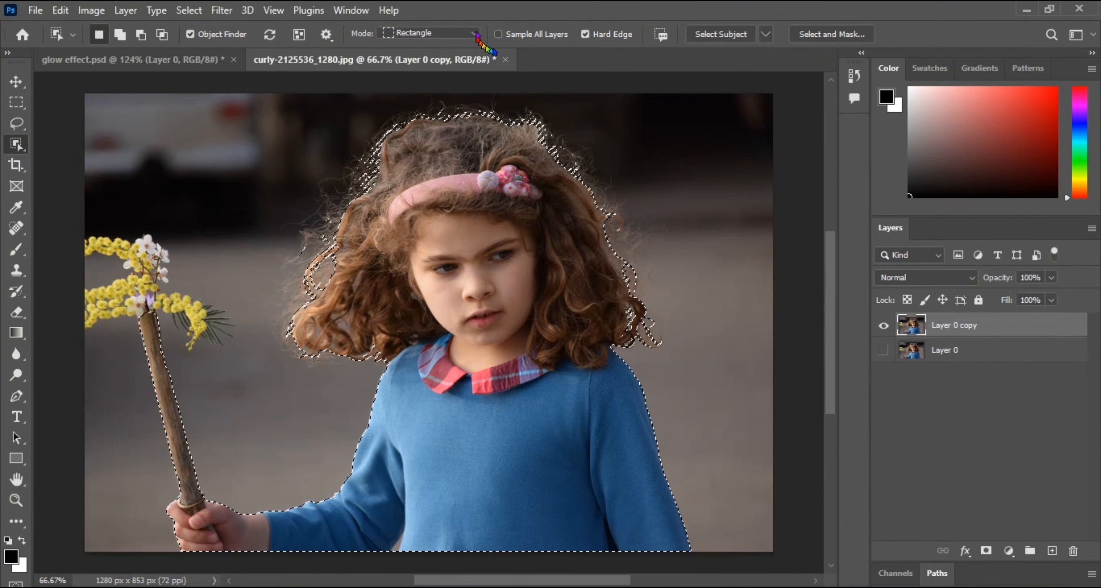
left_click(476, 33)
left_click(451, 59)
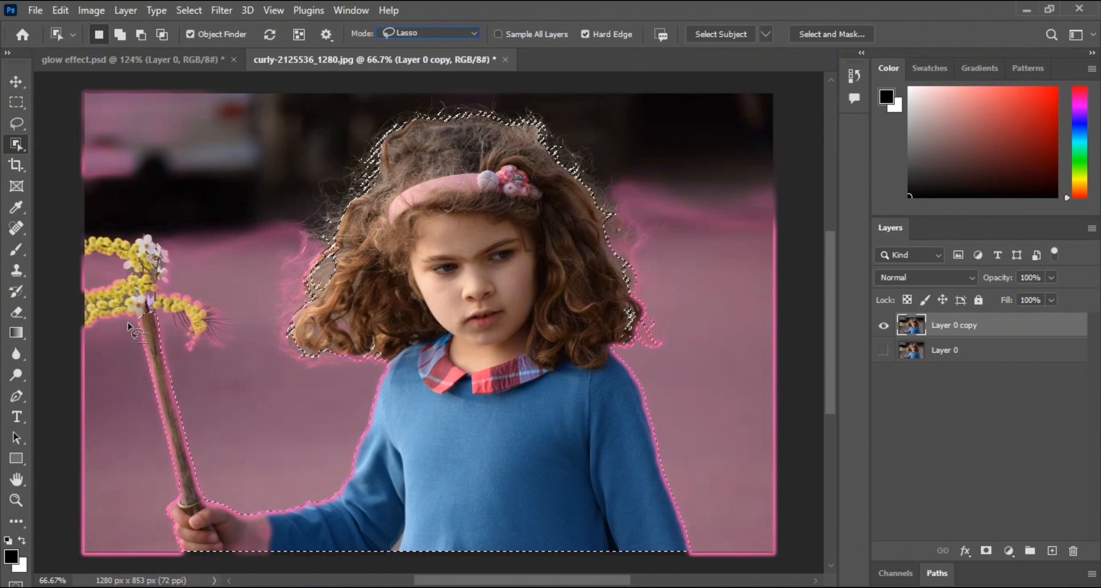
key("alt")
mouse_move(130, 329)
left_mouse_down()
mouse_move(197, 504)
mouse_move(214, 385)
mouse_move(121, 380)
mouse_move(172, 495)
mouse_move(230, 423)
left_mouse_up()
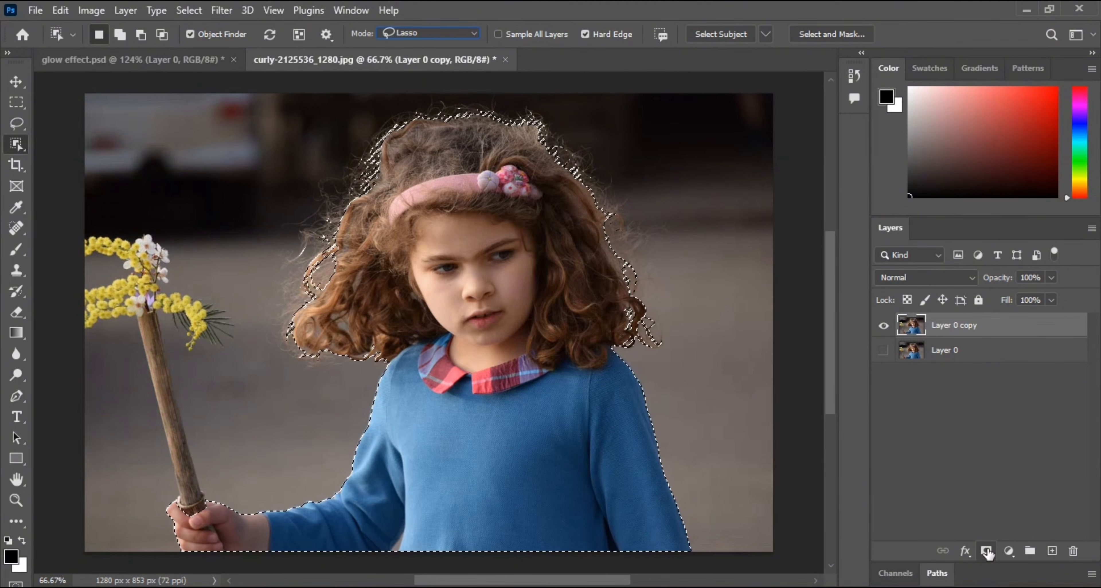
left_click(986, 551)
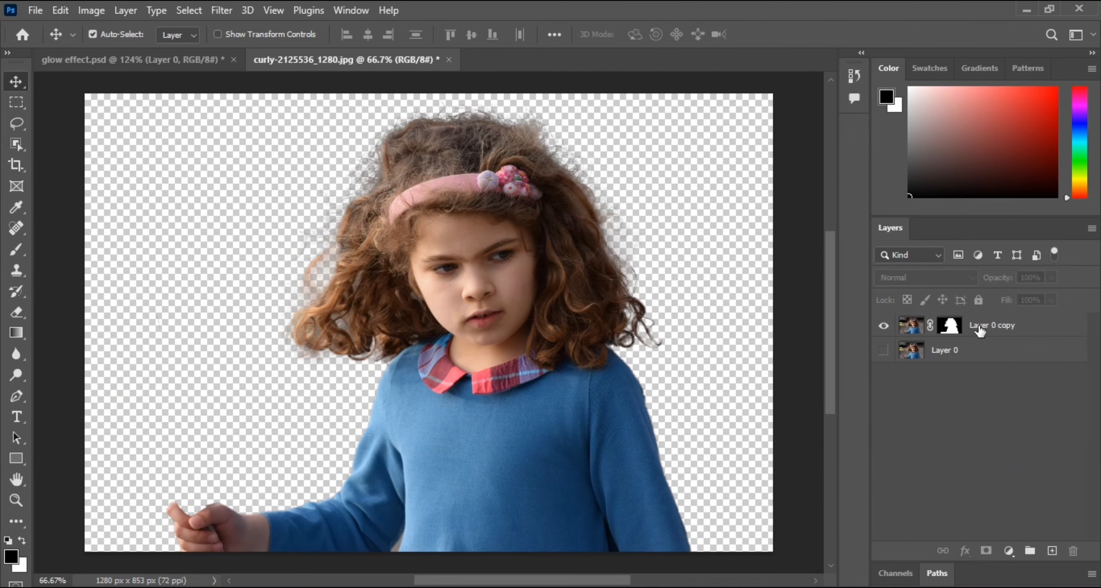
Add a Solid Color fill layer in black (000000) and place it below Layer 0 copy.
left_click(980, 326)
left_click(1009, 551)
left_click(1007, 263)
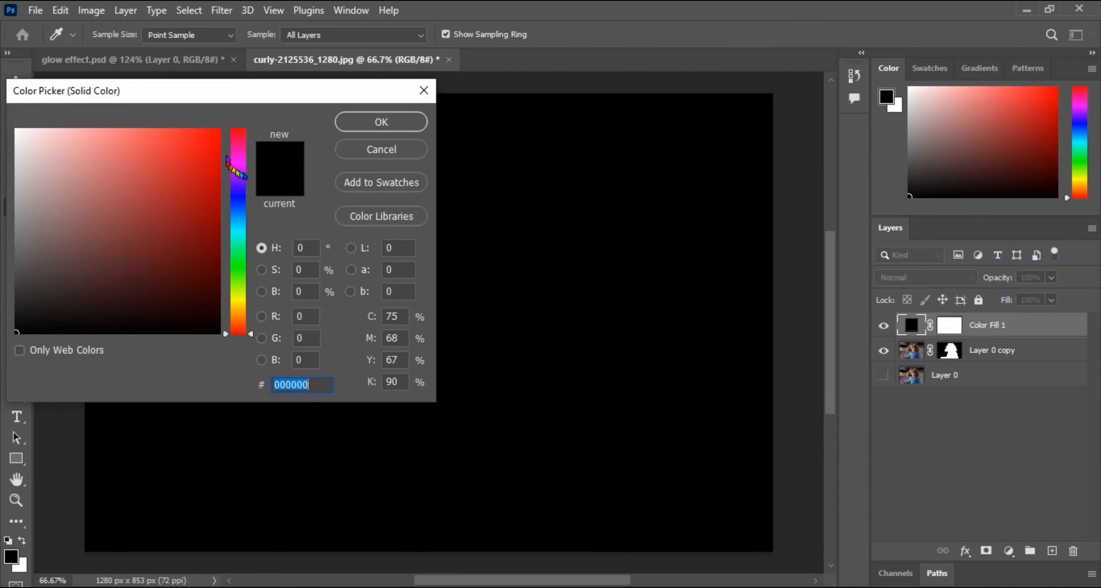
left_click_drag(198, 101, 361, 104)
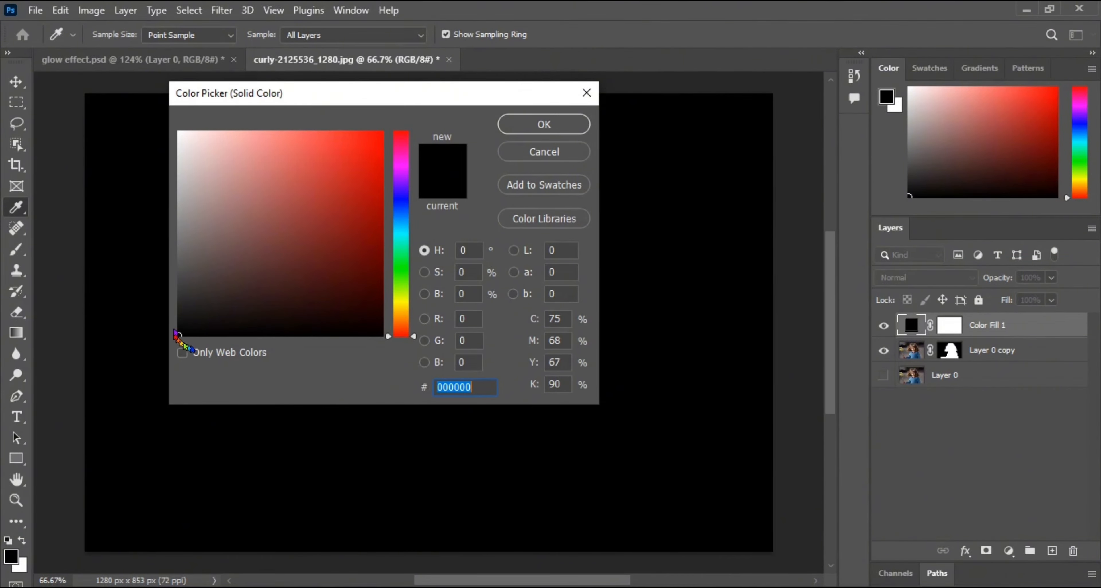
mouse_move(181, 332)
left_mouse_down()
mouse_move(178, 323)
mouse_move(181, 332)
left_mouse_up()
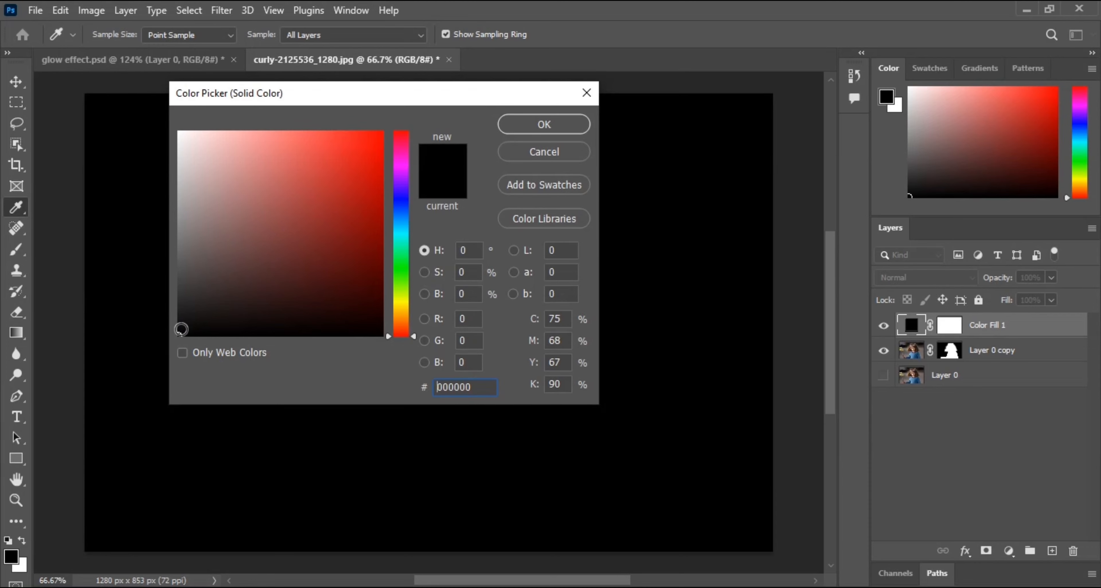
left_click(544, 125)
left_click_drag(906, 328, 911, 361)
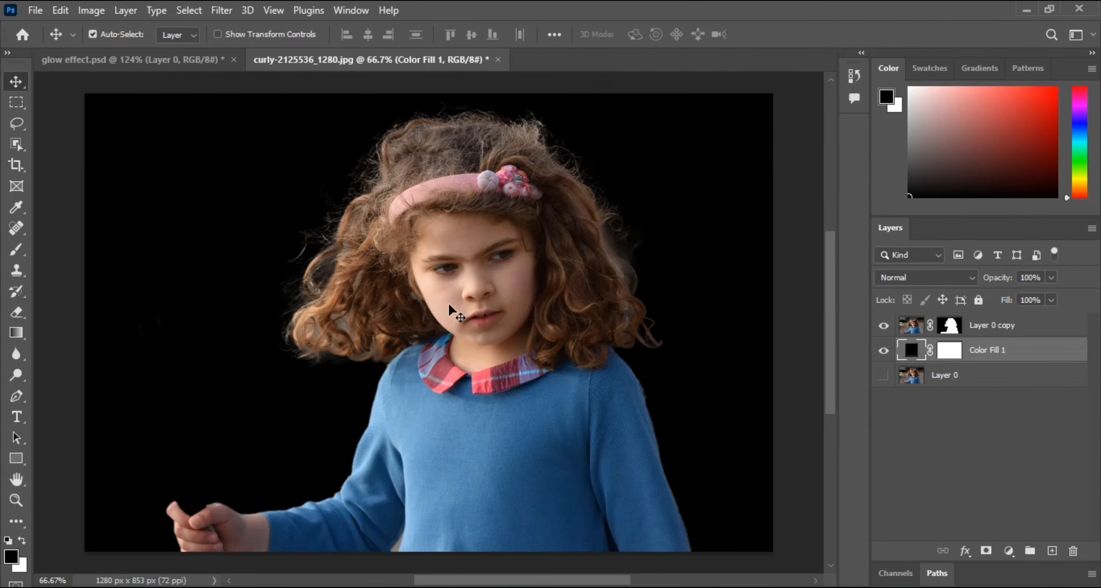
Add an Exposure adjustment above Layer 0 copy with Exposure +0.56 and Offset -0.0333.
left_click(991, 326)
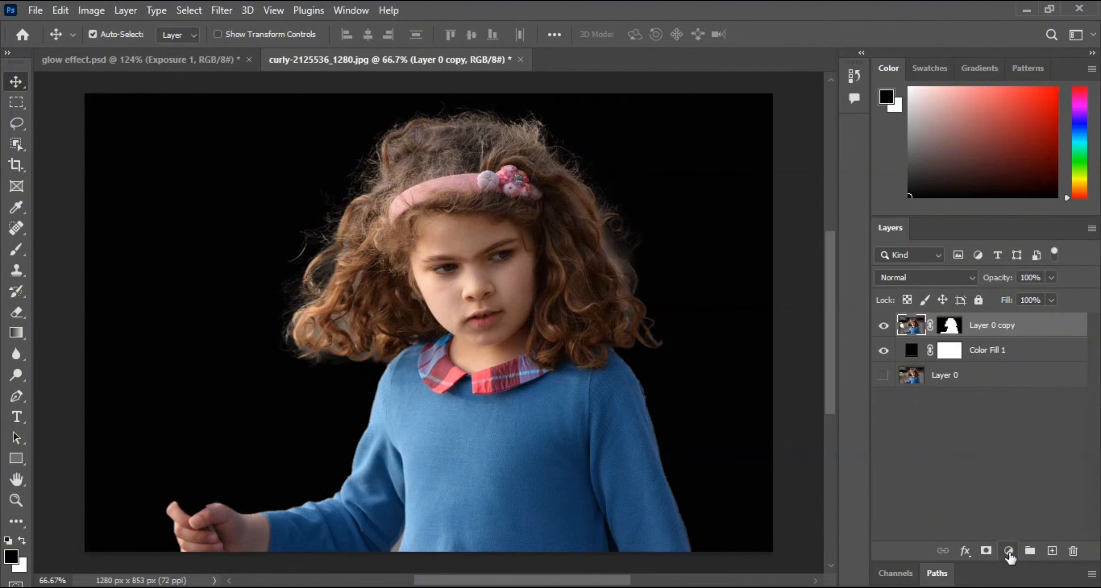
left_click(1010, 552)
left_click(1021, 361)
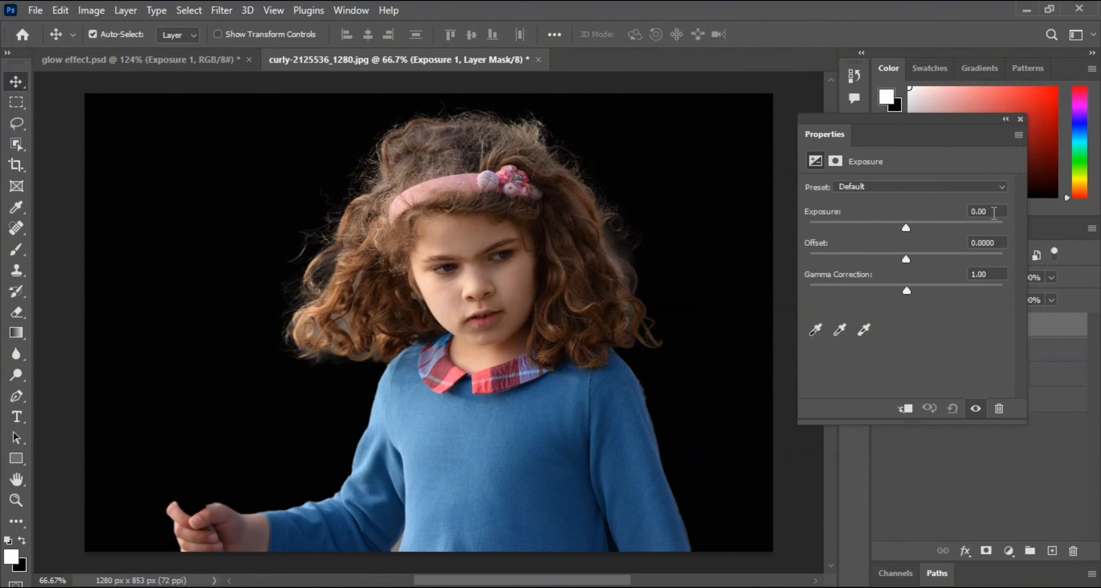
left_click(995, 212)
type("0.56")
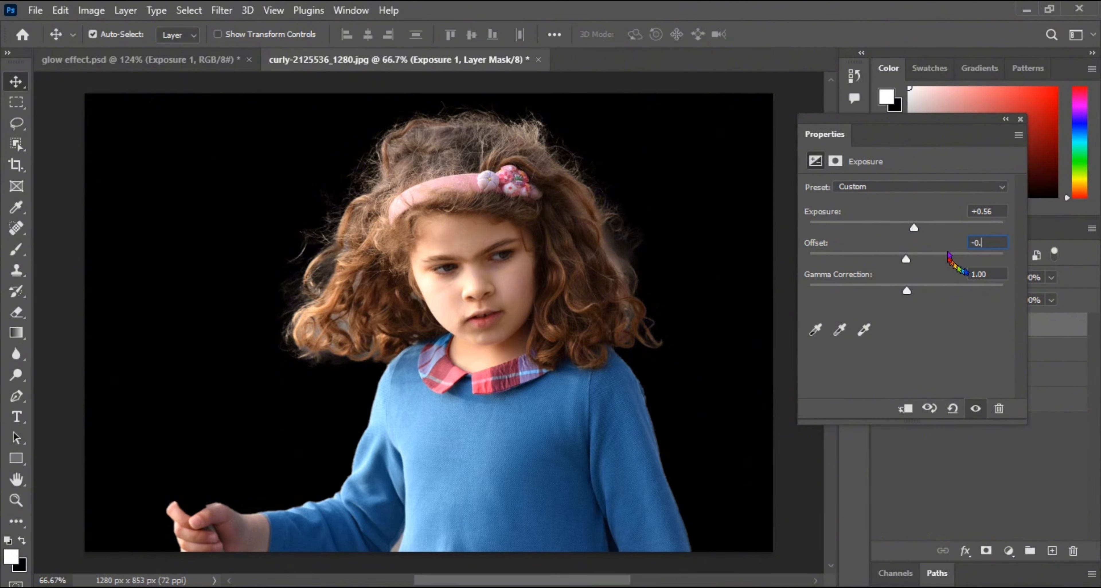
type("-0.0333")
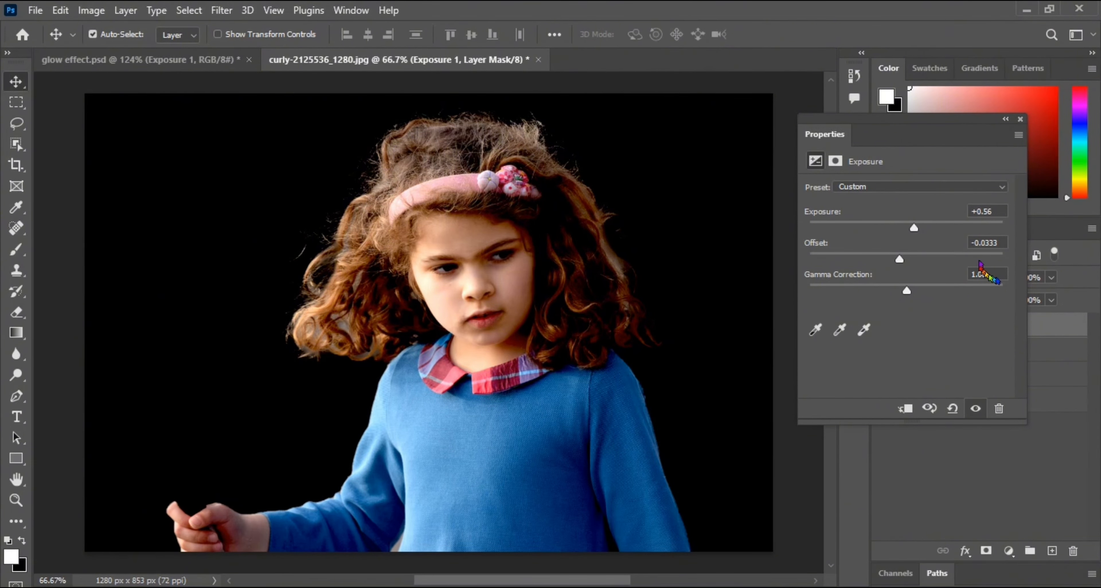
left_click(1020, 119)
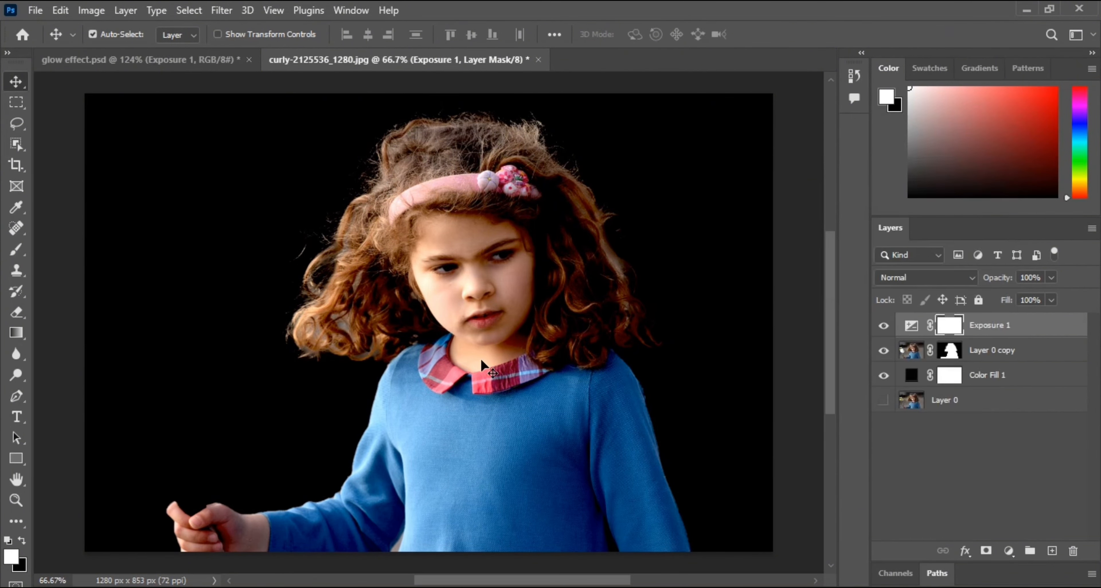
Preview the Exposure 1 adjustment on and off, and invert its layer mask to black.
left_click(884, 327)
left_click(945, 459)
left_click(947, 329)
key("ctrl+i")
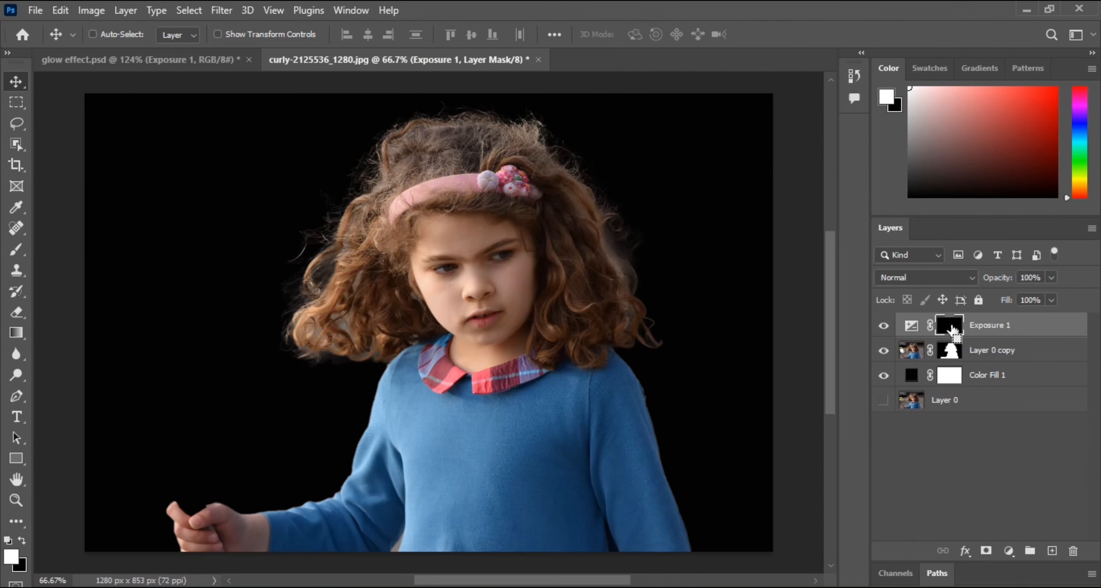
Paint white on the Exposure 1 mask with a Soft Round brush over the girl's lit-side hair, face, collar, sweater and hand.
left_click(16, 249)
left_click(117, 35)
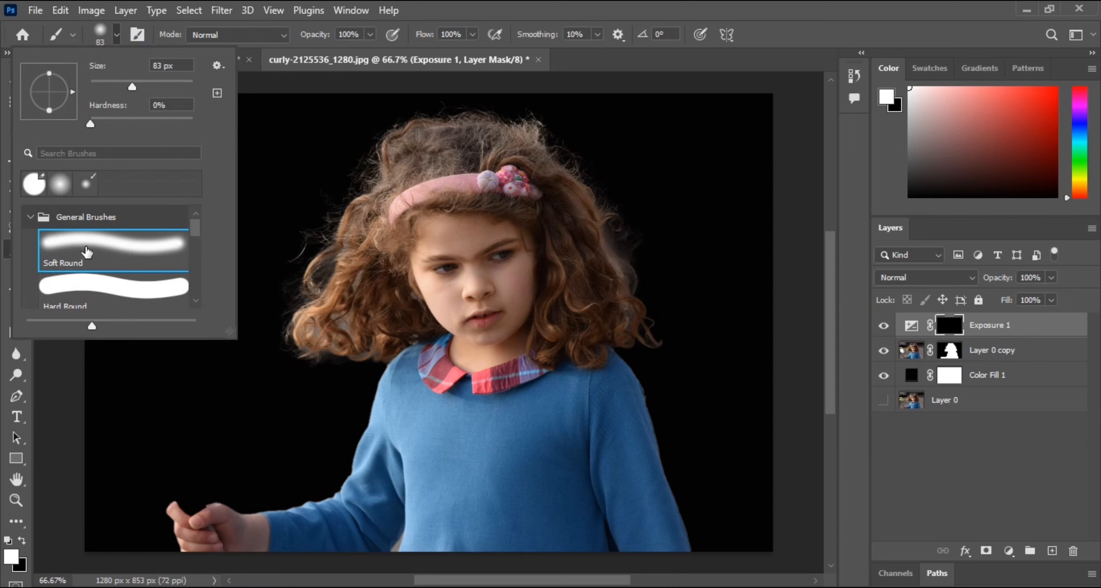
left_click(77, 253)
left_click(573, 3)
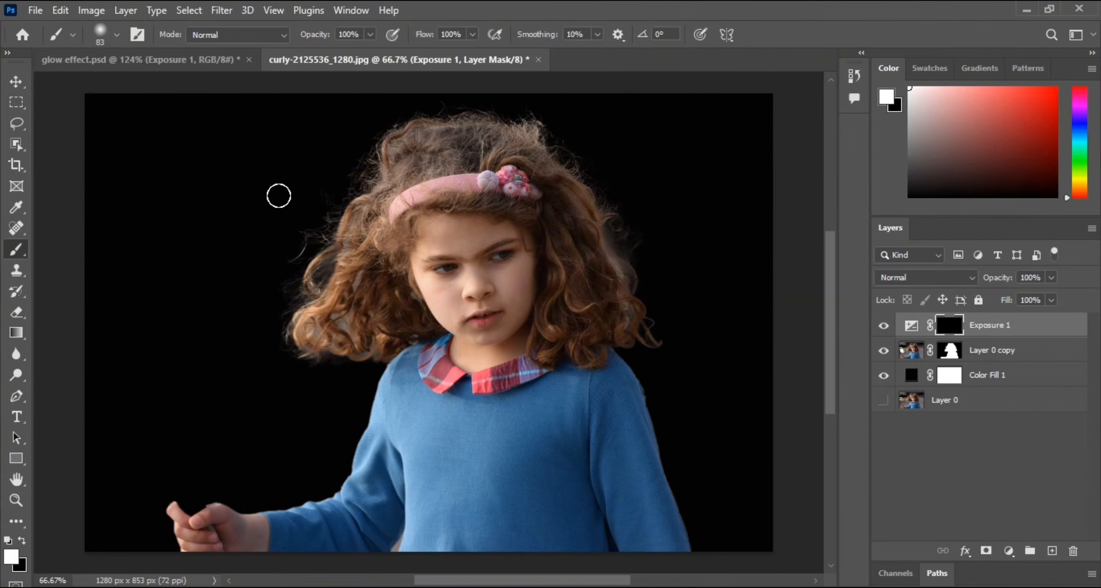
left_click_drag(421, 337, 437, 337)
left_click_drag(374, 208, 339, 267)
left_click_drag(390, 208, 399, 152)
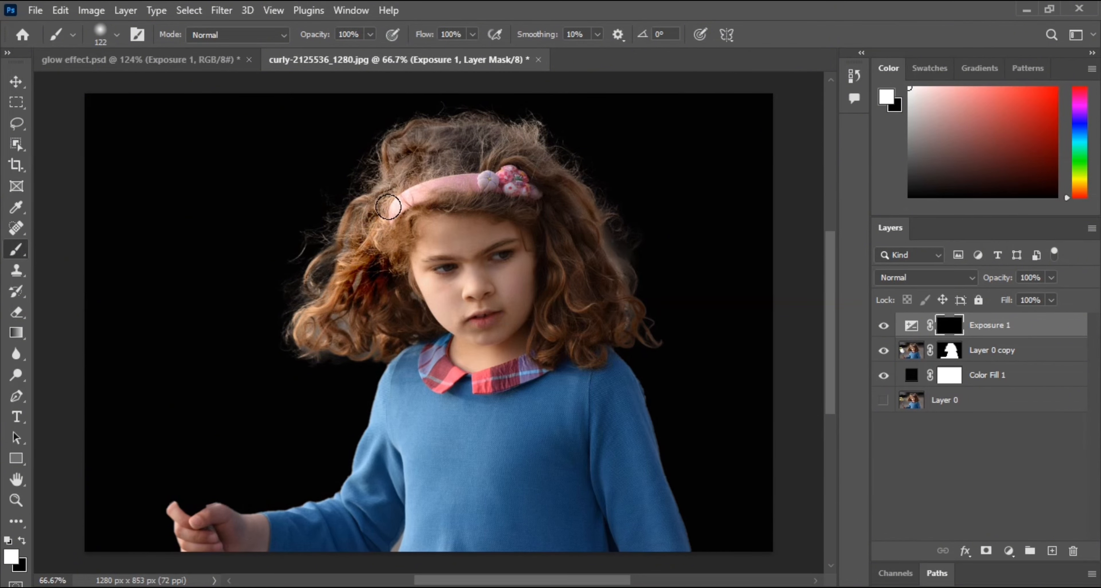
mouse_move(388, 207)
left_mouse_down()
mouse_move(390, 235)
mouse_move(413, 261)
mouse_move(416, 237)
mouse_move(432, 297)
left_mouse_up()
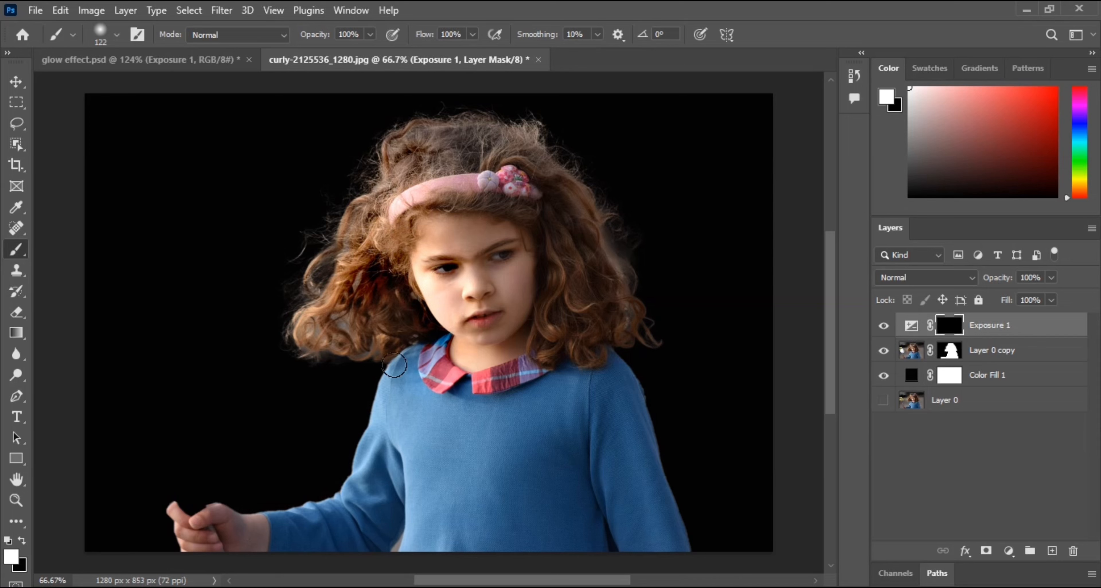
mouse_move(405, 411)
left_mouse_down()
mouse_move(327, 507)
mouse_move(332, 497)
mouse_move(284, 514)
mouse_move(186, 509)
mouse_move(211, 507)
left_mouse_up()
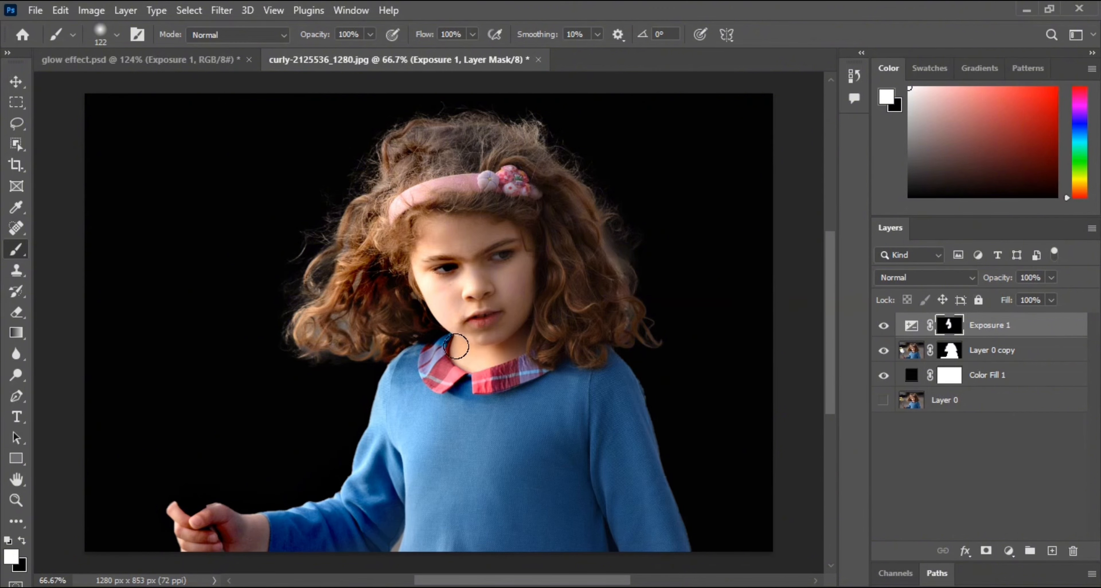
mouse_move(469, 351)
left_mouse_down()
mouse_move(455, 281)
mouse_move(426, 234)
mouse_move(440, 234)
mouse_move(315, 315)
mouse_move(385, 316)
left_mouse_up()
mouse_move(388, 163)
left_mouse_down()
mouse_move(404, 136)
mouse_move(421, 160)
mouse_move(466, 180)
mouse_move(398, 194)
left_mouse_up()
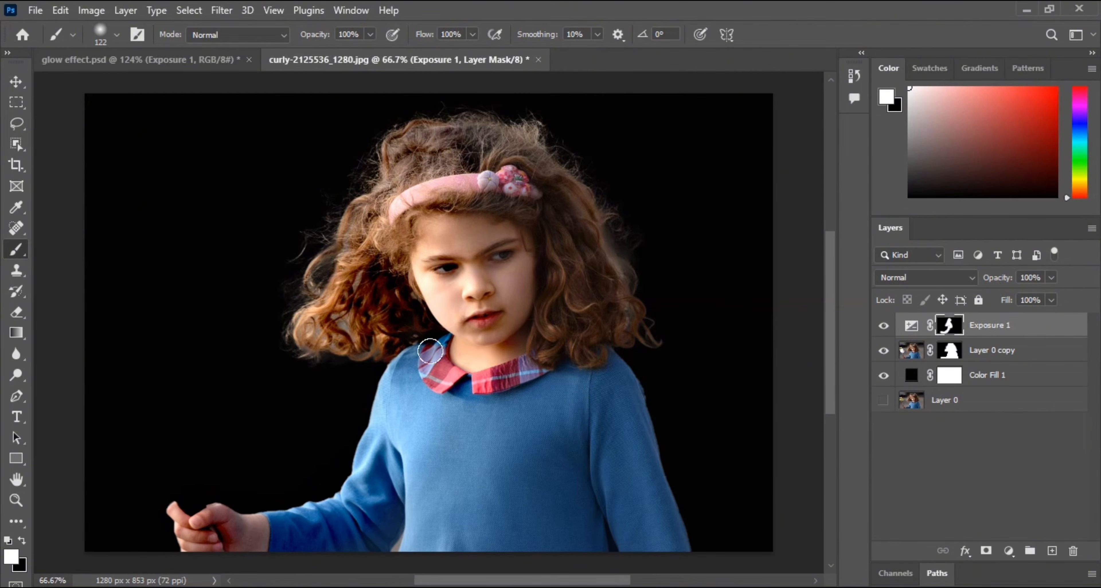
mouse_move(430, 351)
left_mouse_down()
mouse_move(460, 414)
mouse_move(435, 538)
mouse_move(439, 507)
left_mouse_up()
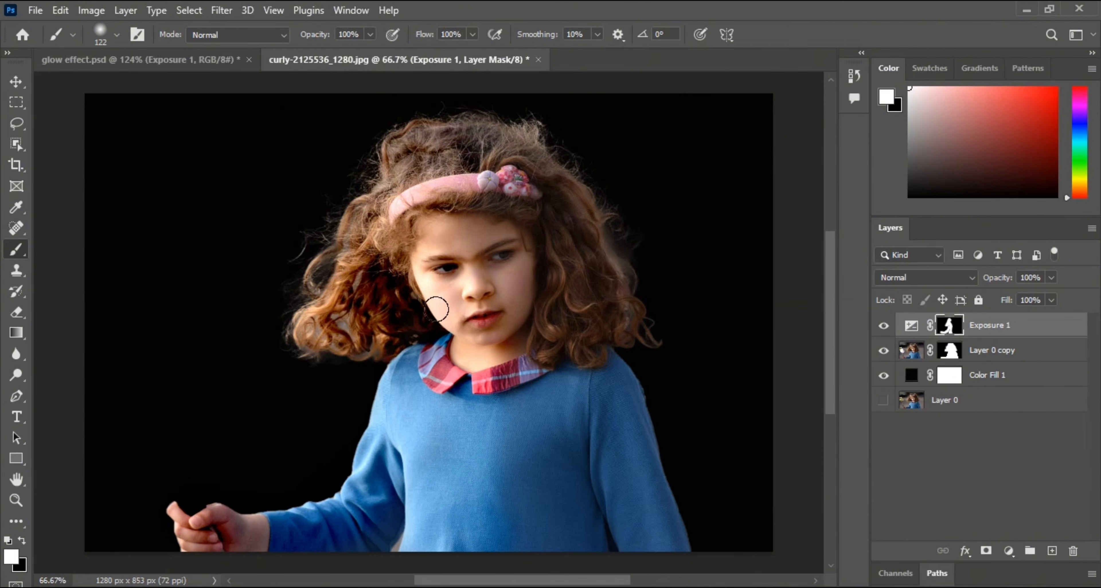
mouse_move(374, 233)
left_mouse_down()
mouse_move(338, 277)
mouse_move(314, 258)
mouse_move(308, 312)
mouse_move(352, 327)
left_mouse_up()
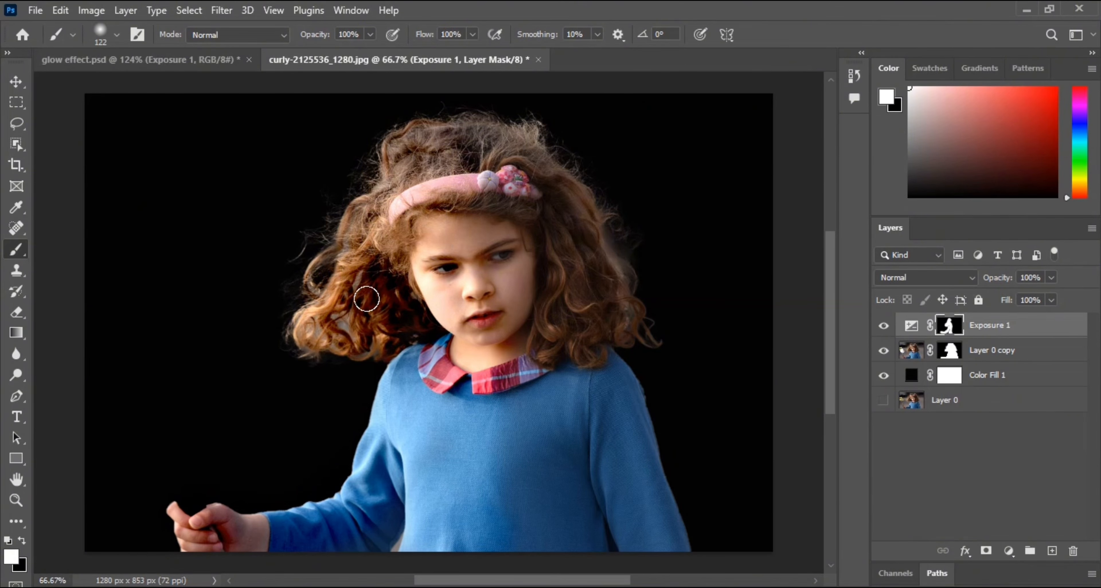
left_click(883, 326)
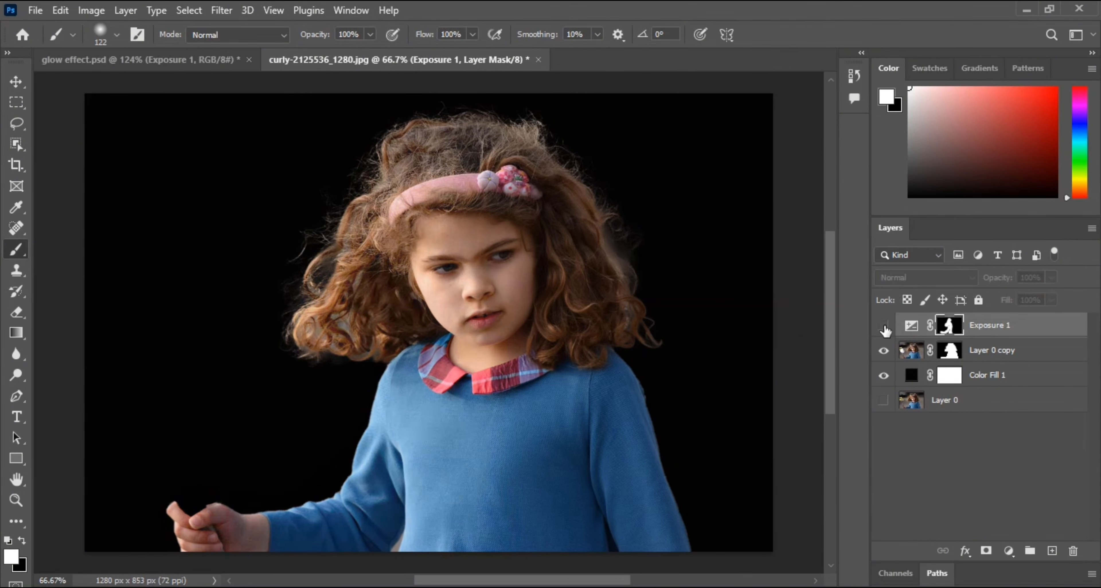
left_click(883, 327)
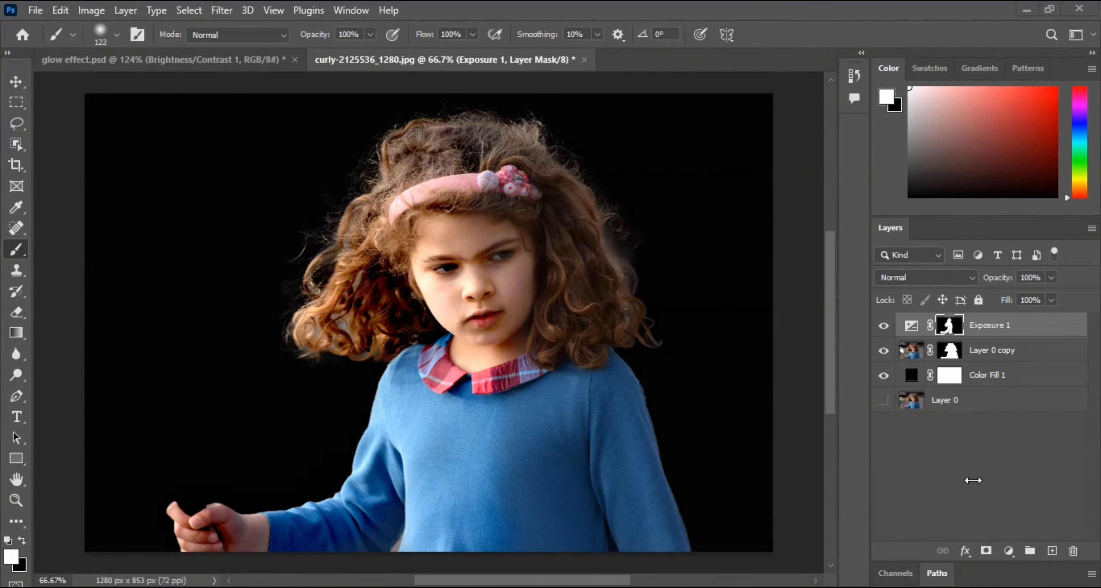
Add a Brightness/Contrast adjustment above Exposure 1 with Brightness -104 and Contrast 100.
left_click(1009, 551)
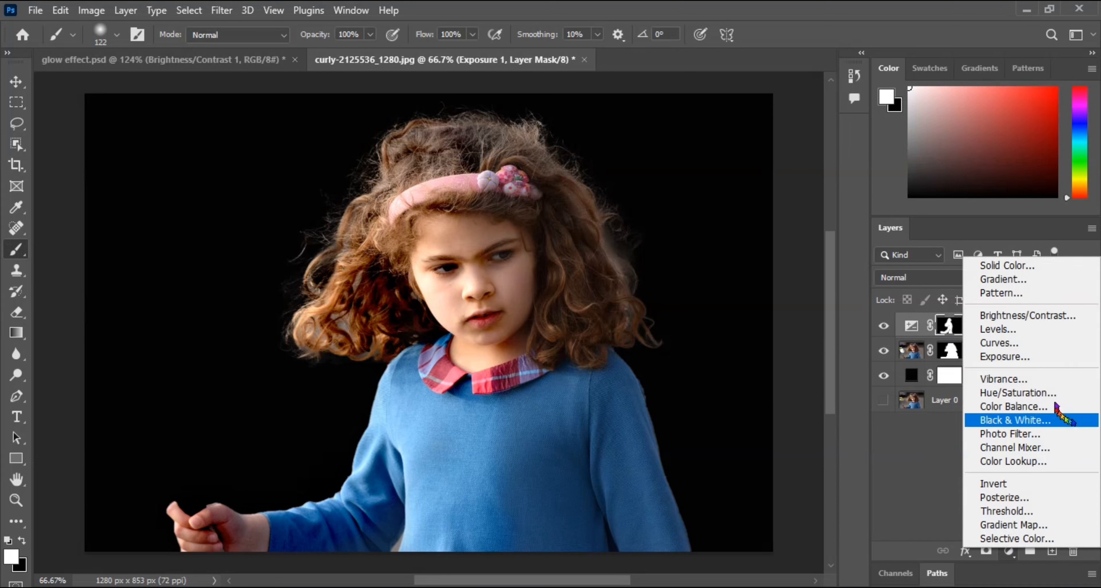
left_click(983, 319)
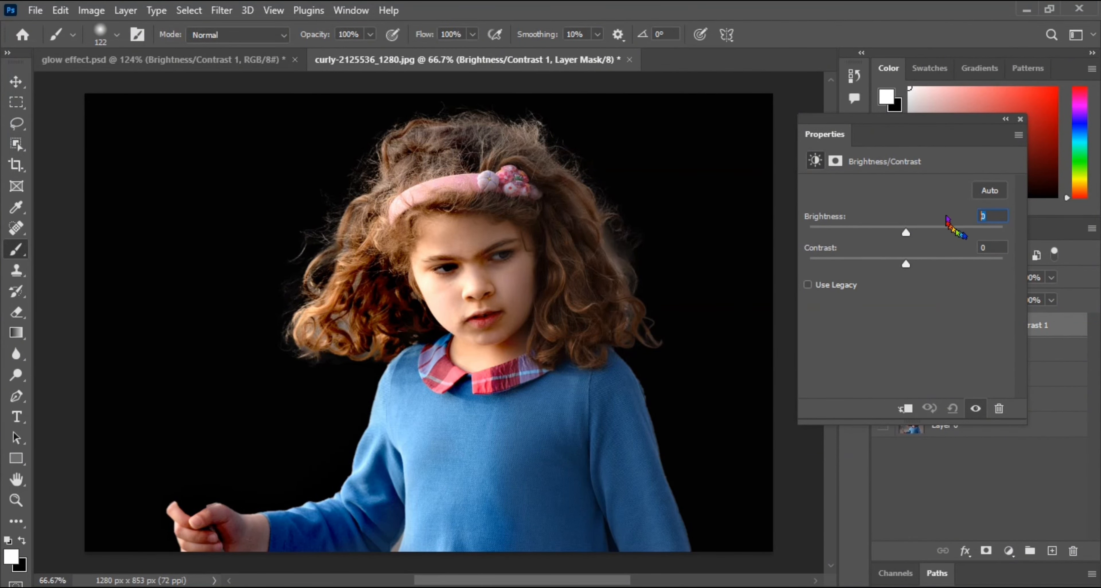
left_click_drag(906, 232, 837, 232)
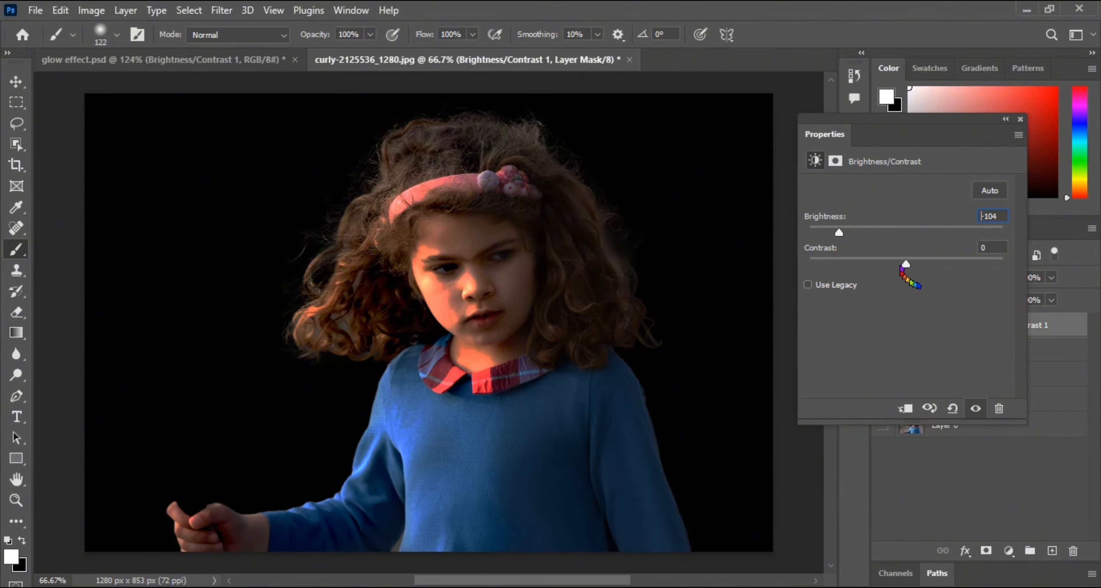
left_click_drag(905, 264, 1005, 275)
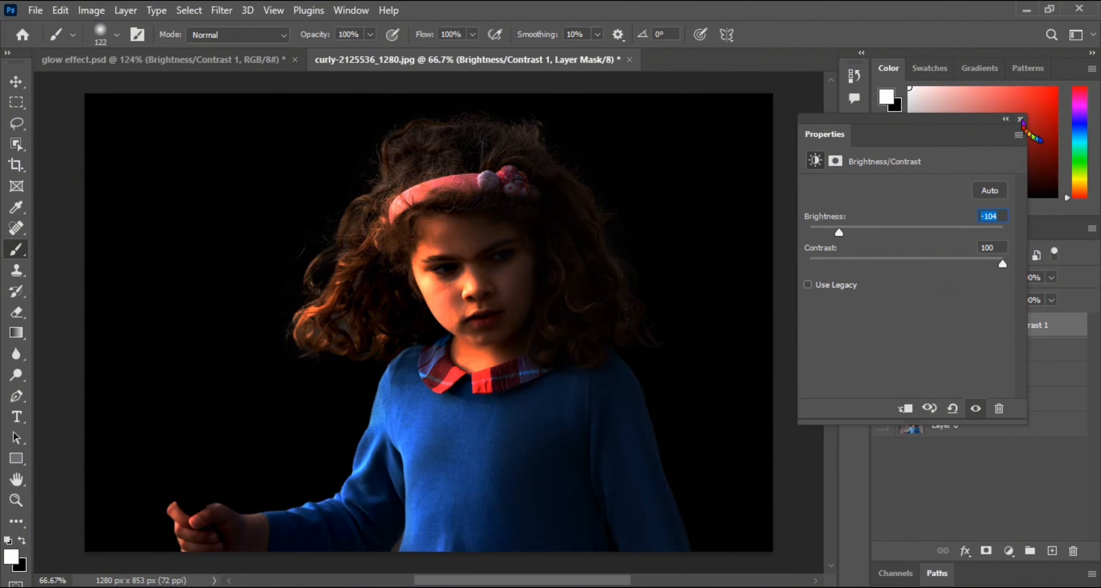
left_click(1019, 120)
left_click(884, 326)
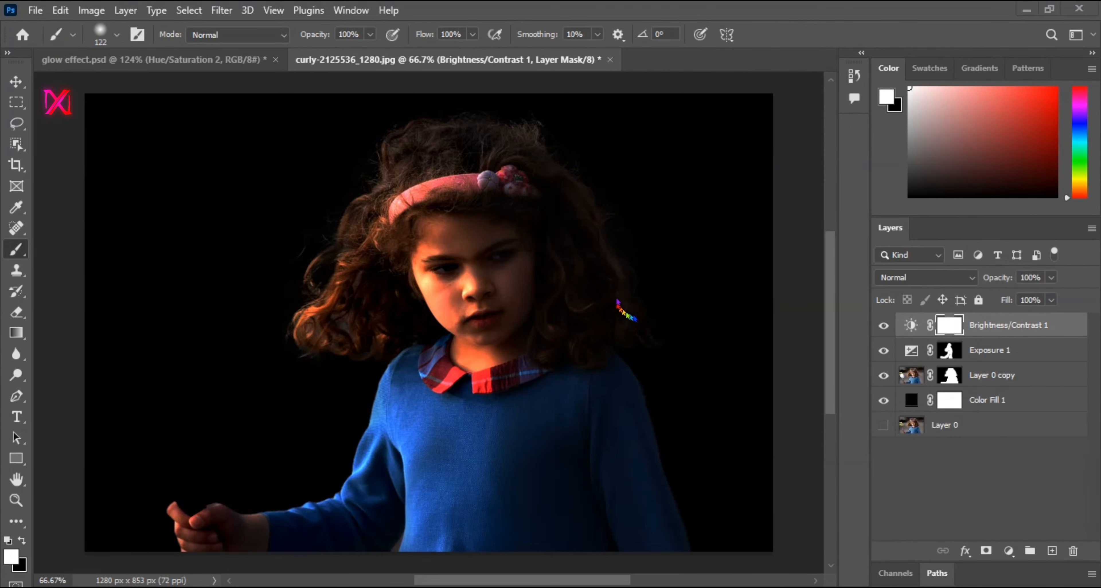
Add a Hue/Saturation adjustment above Brightness/Contrast 1 with Hue +2, Saturation +92 and Lightness +1.
left_click(1008, 551)
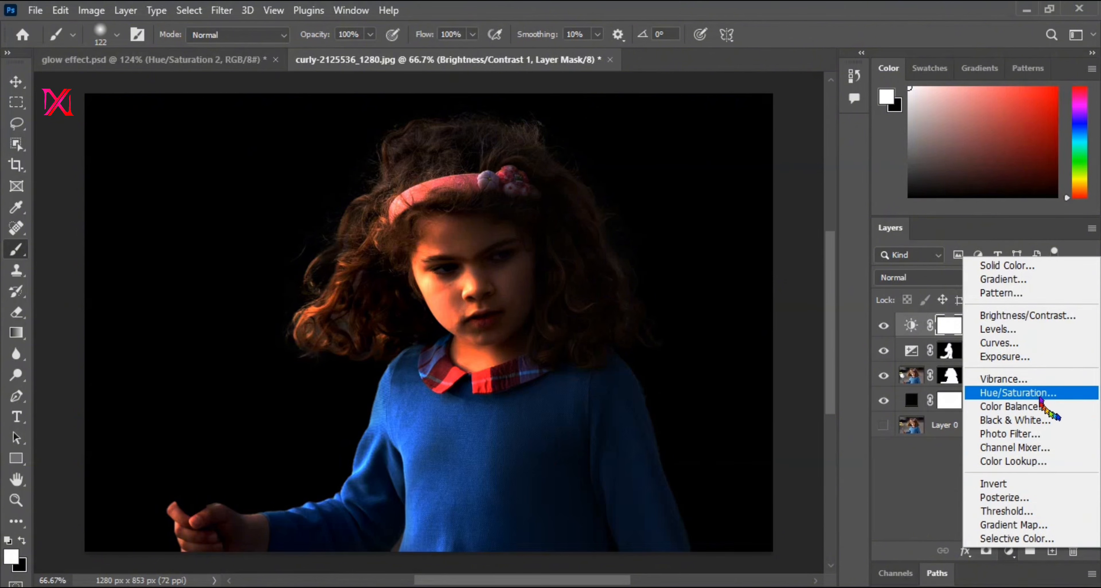
left_click(1005, 396)
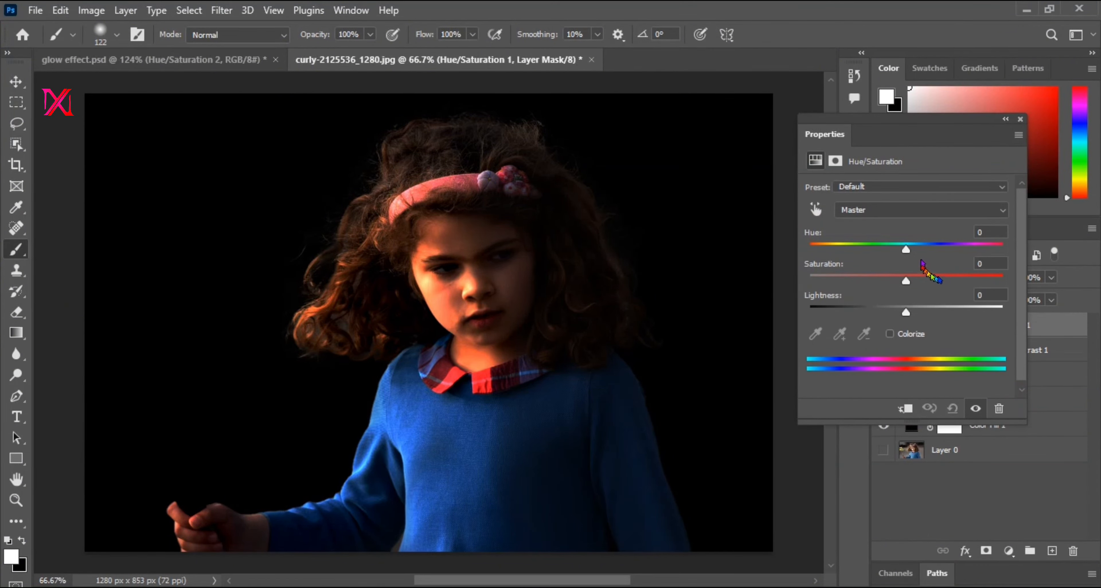
left_click_drag(909, 253, 991, 283)
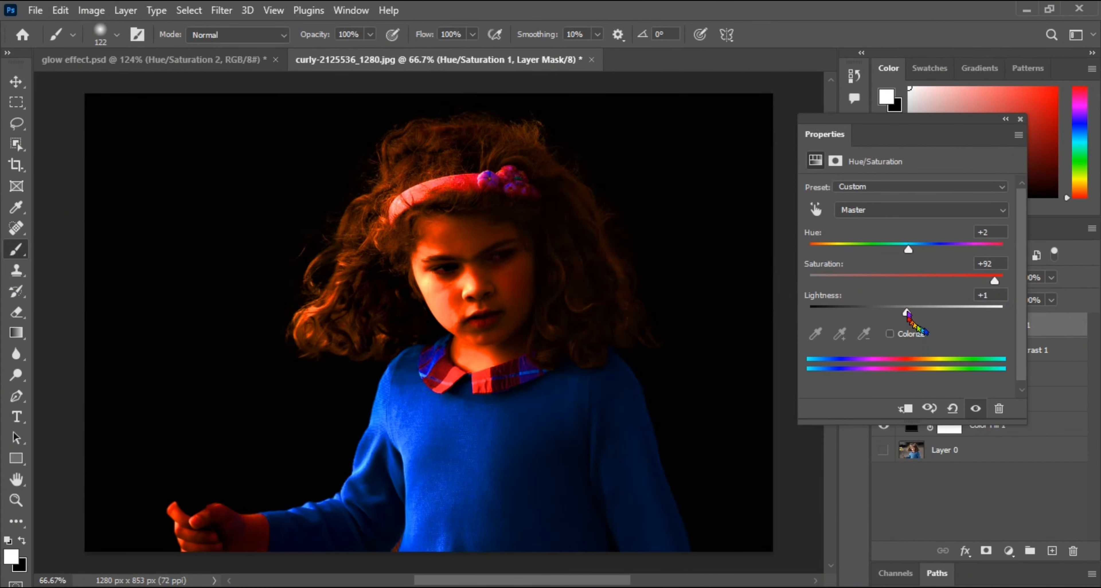
left_click(957, 494)
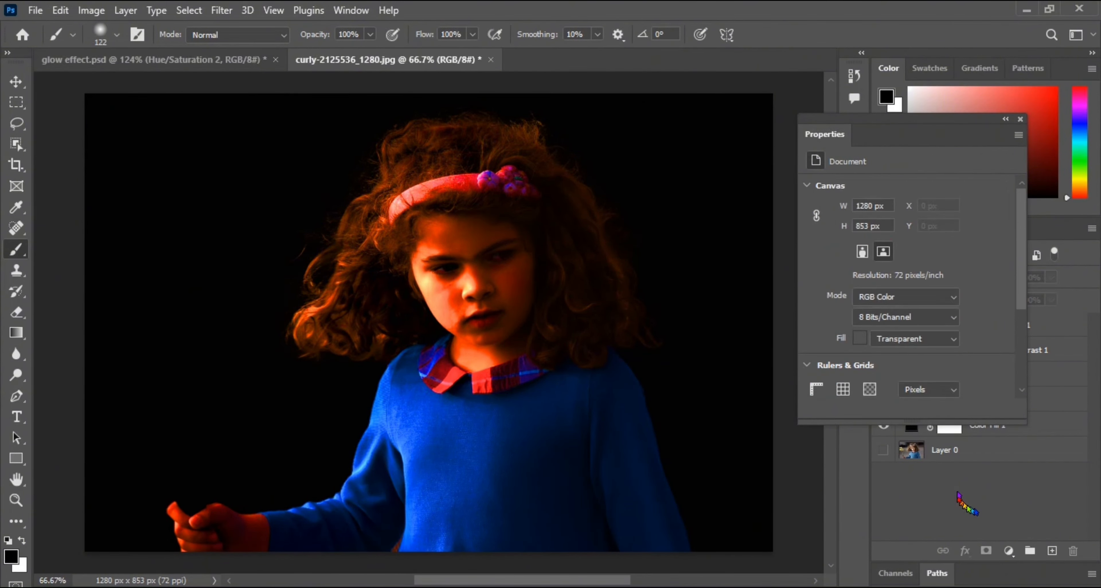
left_click(1020, 119)
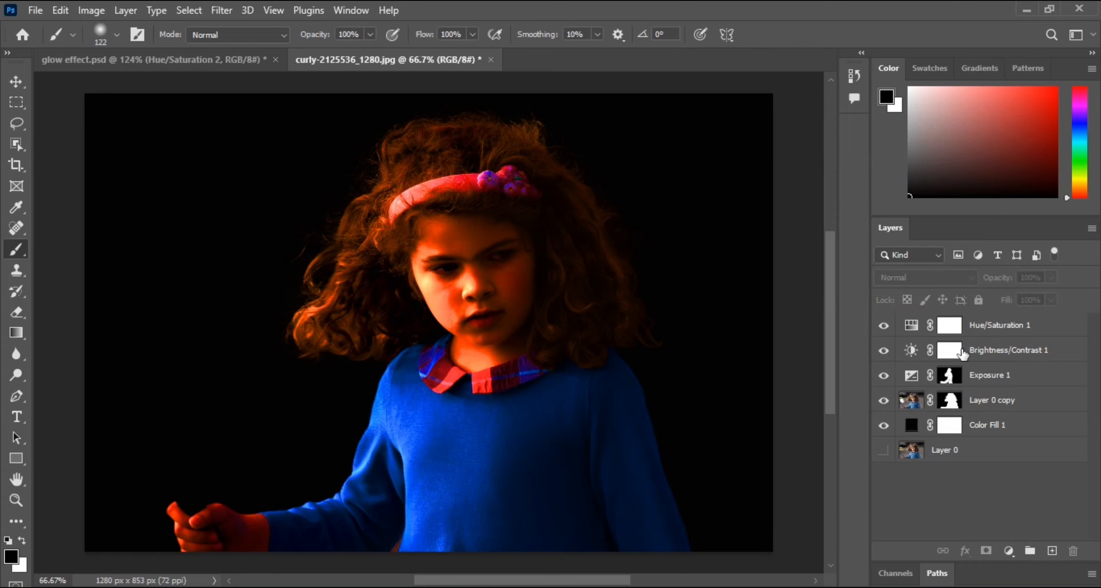
Invert the Hue/Saturation 1 mask to black and paint white over the girl's lit-side face, hair, headband, collar, sweater and hand.
left_click(984, 333)
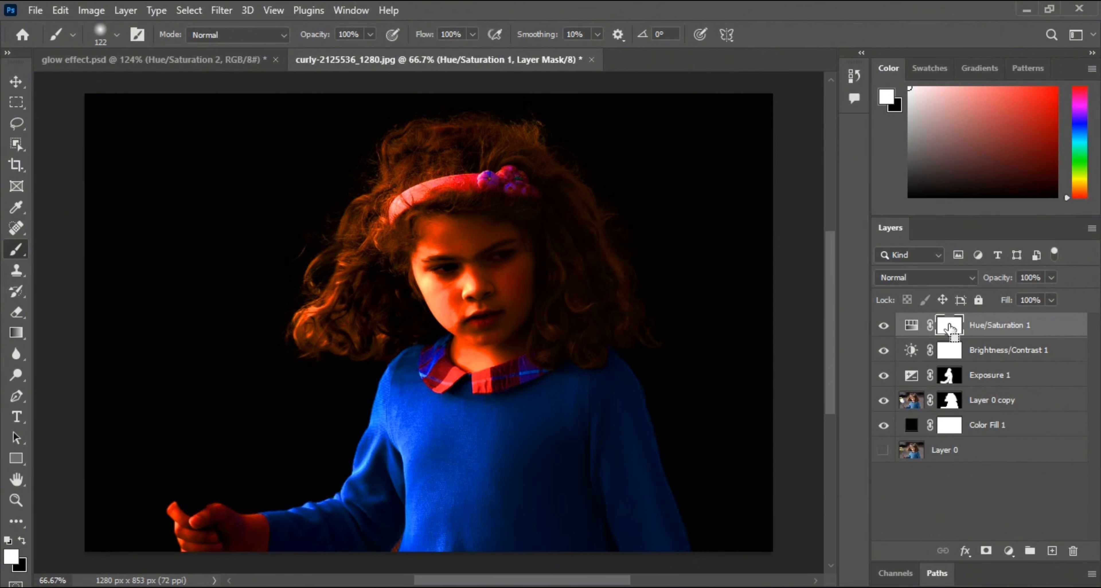
key("ctrl+i")
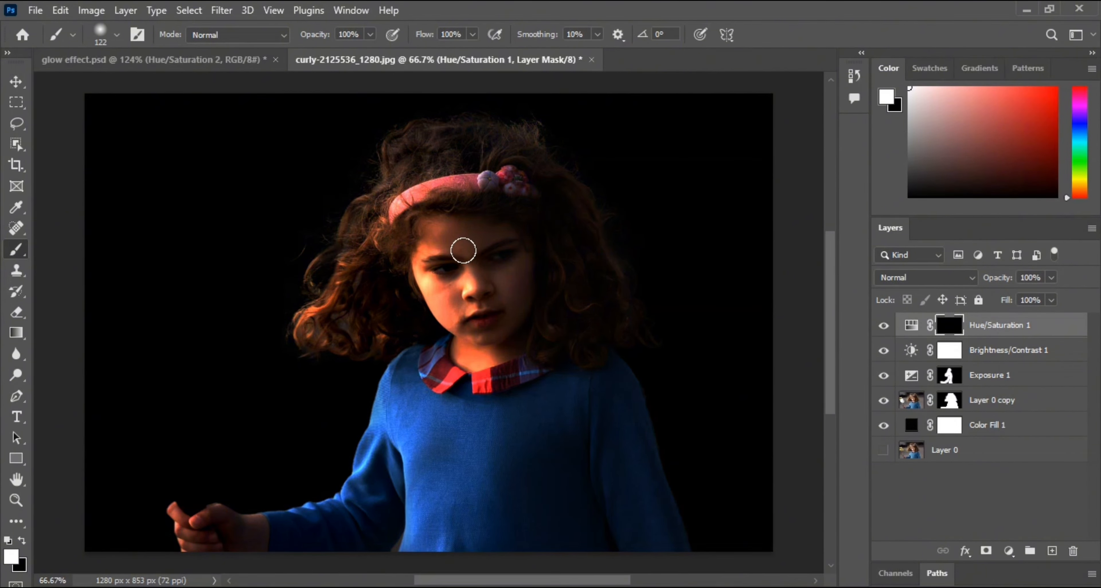
left_click(116, 34)
left_click(117, 35)
mouse_move(408, 231)
left_mouse_down()
mouse_move(461, 347)
mouse_move(456, 374)
mouse_move(440, 362)
left_mouse_up()
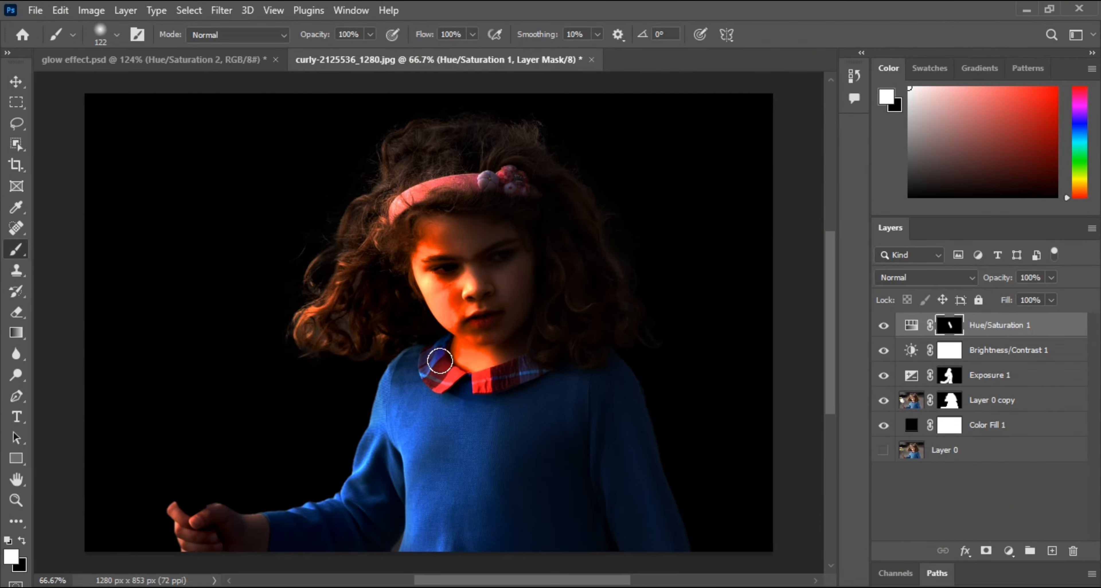
left_click_drag(405, 398, 389, 446)
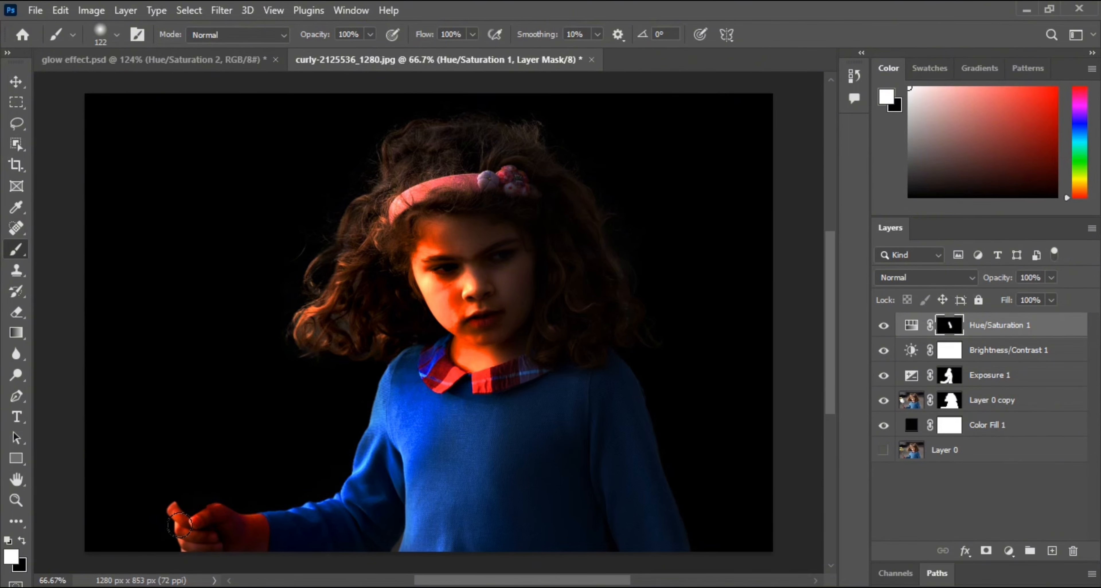
mouse_move(452, 88)
left_mouse_down()
mouse_move(431, 151)
mouse_move(383, 153)
mouse_move(397, 142)
mouse_move(359, 247)
left_mouse_up()
mouse_move(349, 266)
left_mouse_down()
mouse_move(340, 295)
mouse_move(314, 306)
mouse_move(345, 321)
mouse_move(341, 257)
mouse_move(299, 308)
mouse_move(325, 313)
mouse_move(347, 288)
mouse_move(405, 152)
mouse_move(427, 142)
mouse_move(432, 177)
mouse_move(422, 202)
mouse_move(418, 193)
mouse_move(427, 267)
mouse_move(454, 342)
left_mouse_up()
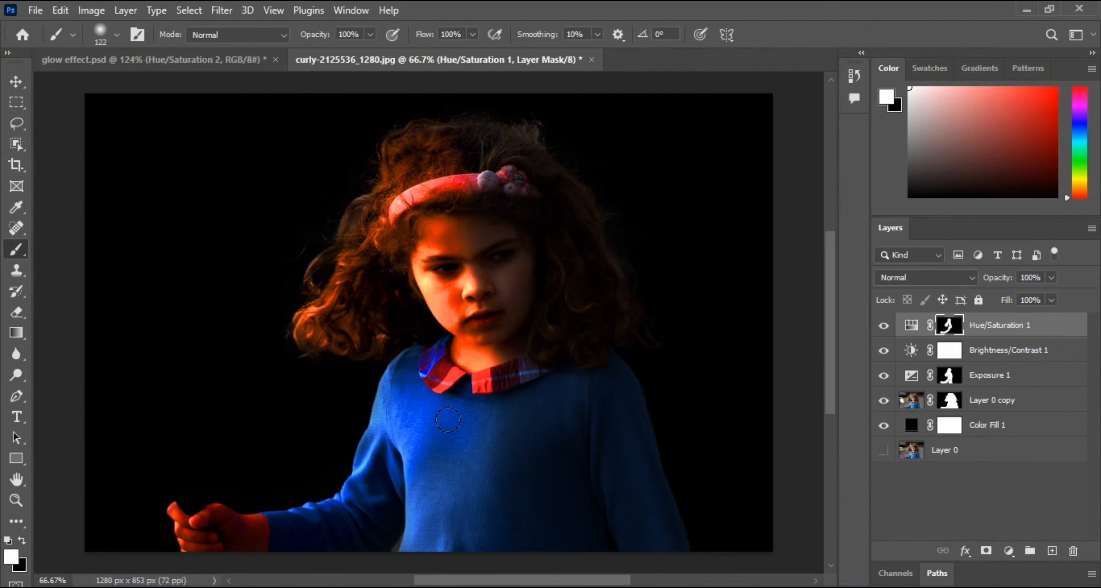
mouse_move(460, 415)
left_mouse_down()
mouse_move(414, 426)
mouse_move(402, 416)
mouse_move(413, 529)
mouse_move(430, 519)
mouse_move(428, 532)
mouse_move(436, 511)
mouse_move(439, 353)
mouse_move(452, 378)
mouse_move(463, 367)
mouse_move(456, 419)
left_mouse_up()
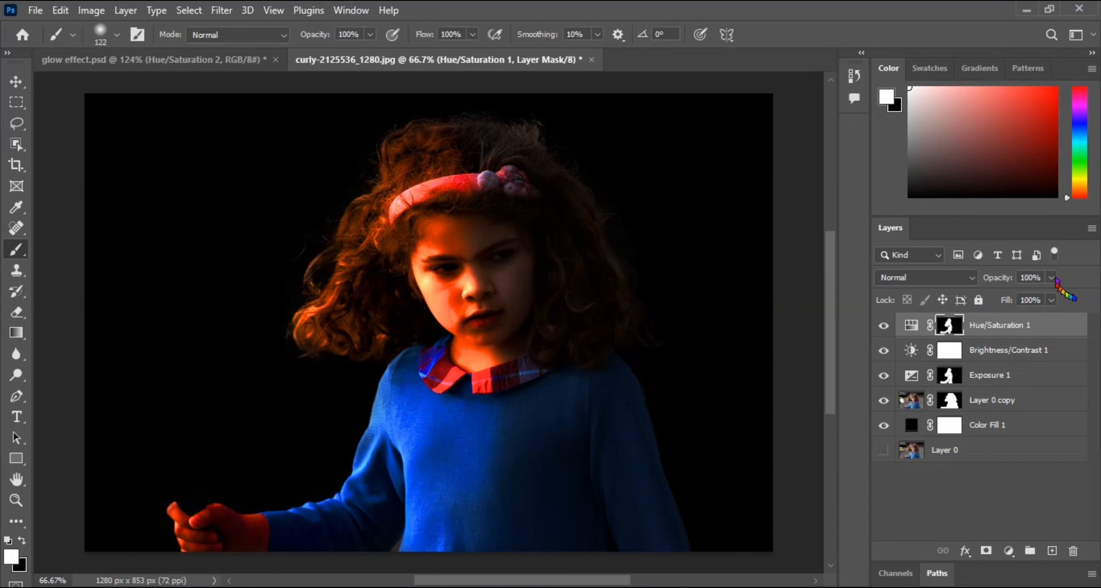
Lower the Hue/Saturation 1 layer's opacity to 35% and preview its effect on the portrait.
left_click(1030, 277)
left_click_drag(1007, 282, 995, 285)
left_click_drag(970, 286, 960, 283)
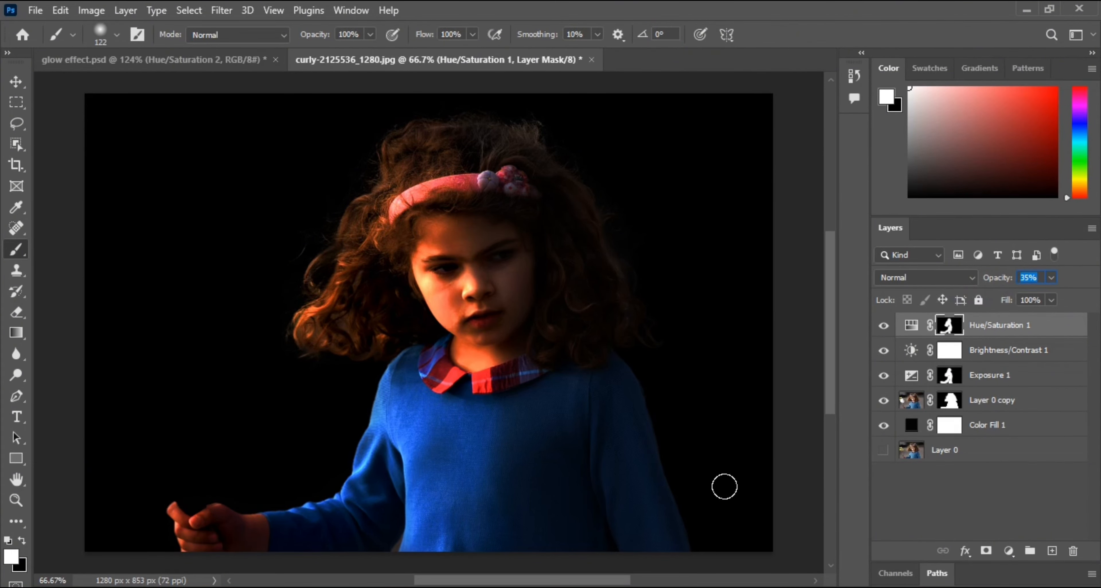
left_click(884, 333)
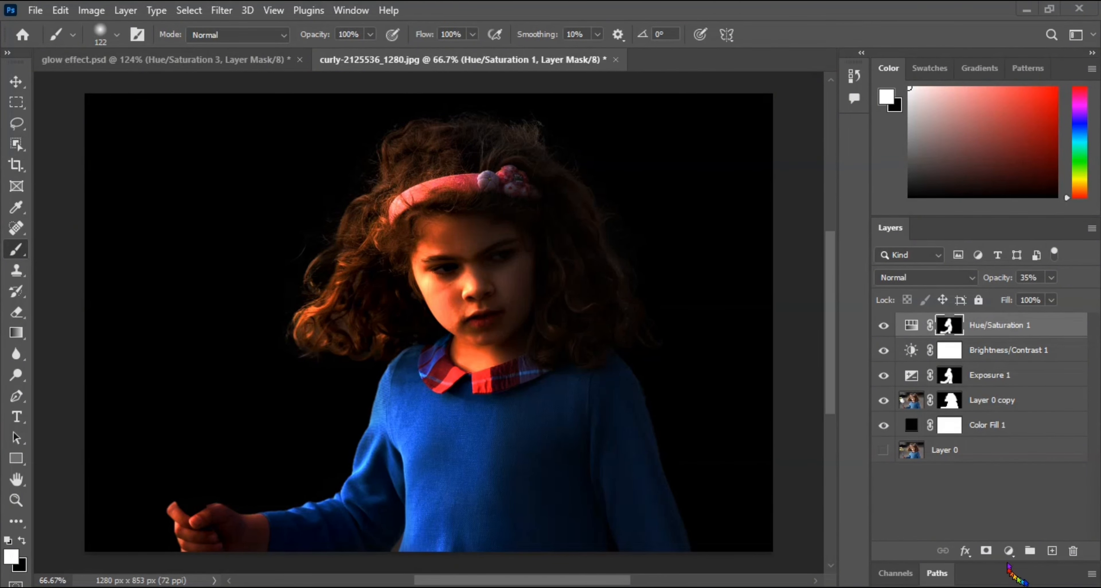
Add a second Hue/Saturation adjustment above Hue/Saturation 1 with Hue +1 and Saturation +15.
left_click(1008, 552)
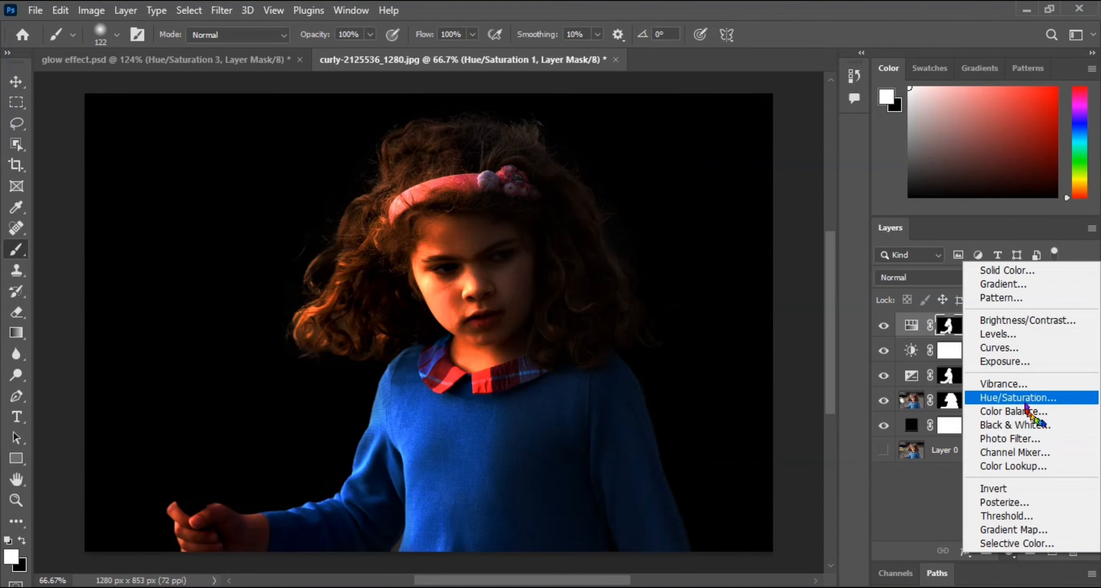
left_click(1025, 401)
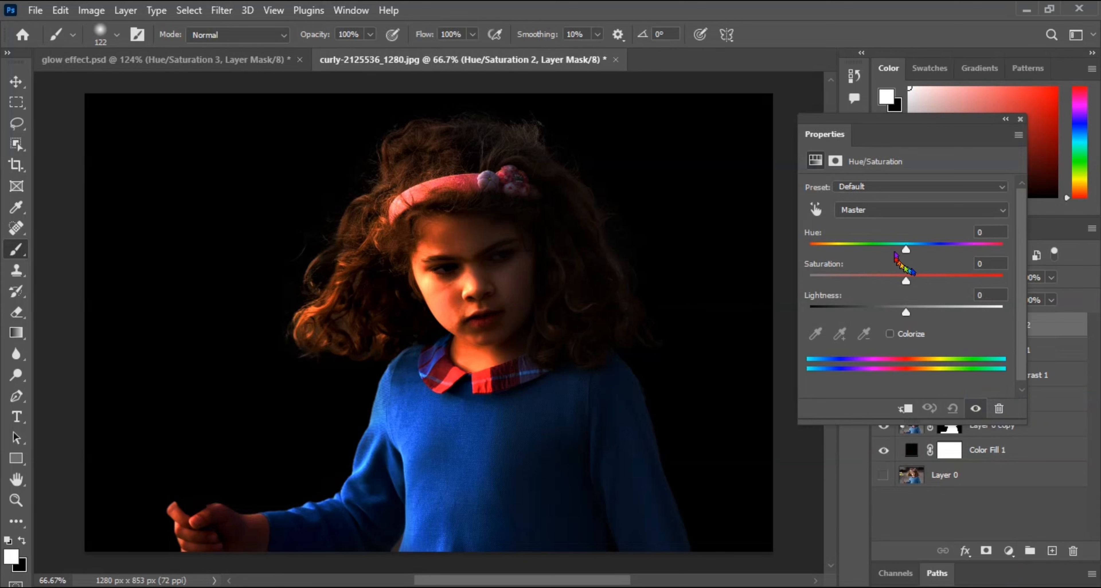
left_click(906, 249)
left_click_drag(905, 281, 919, 282)
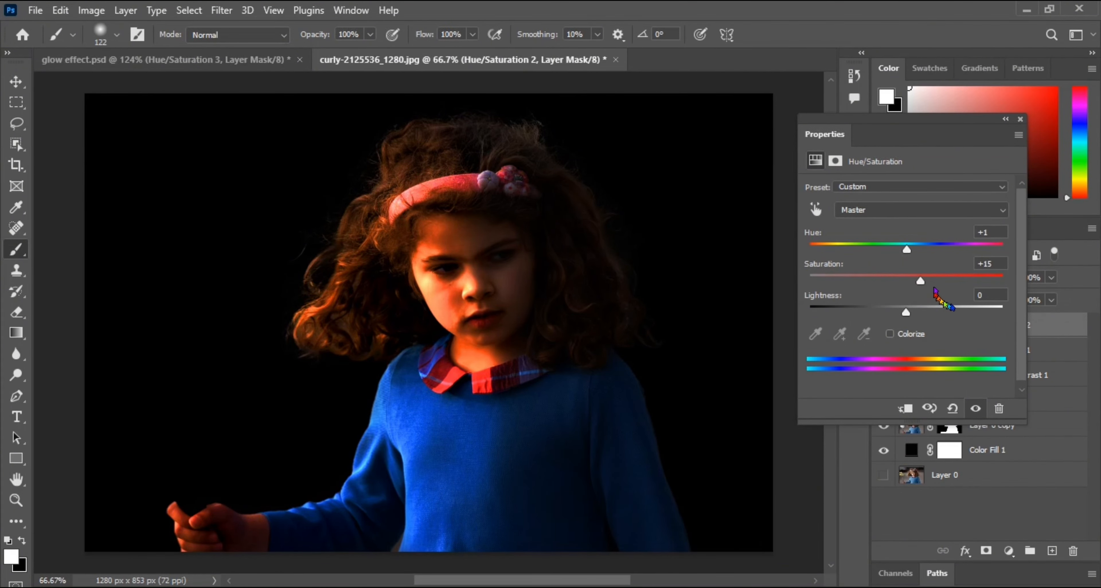
left_click_drag(906, 312, 901, 313)
left_click(991, 517)
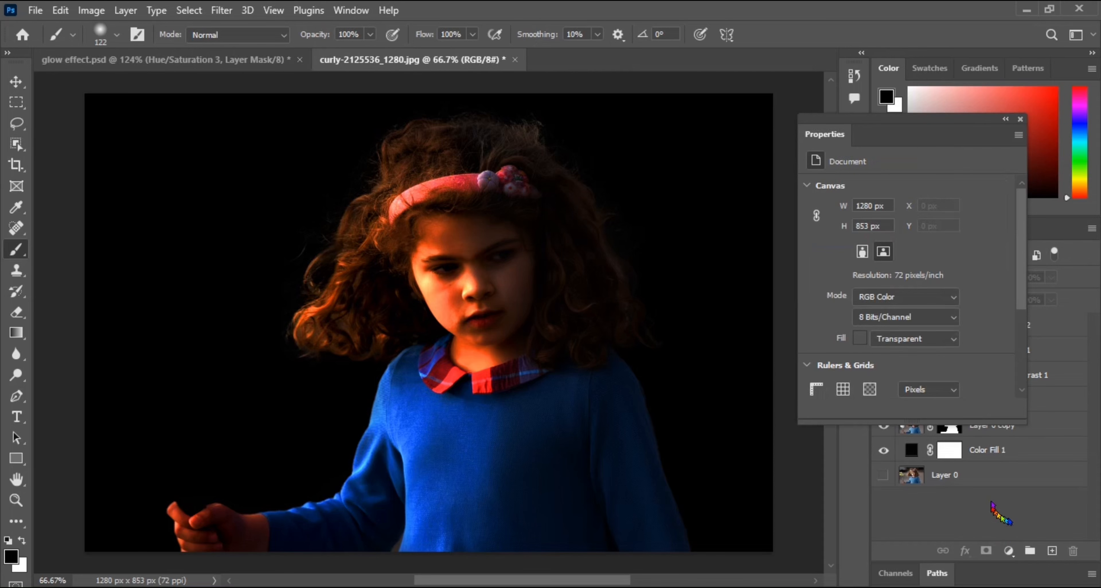
left_click(1019, 119)
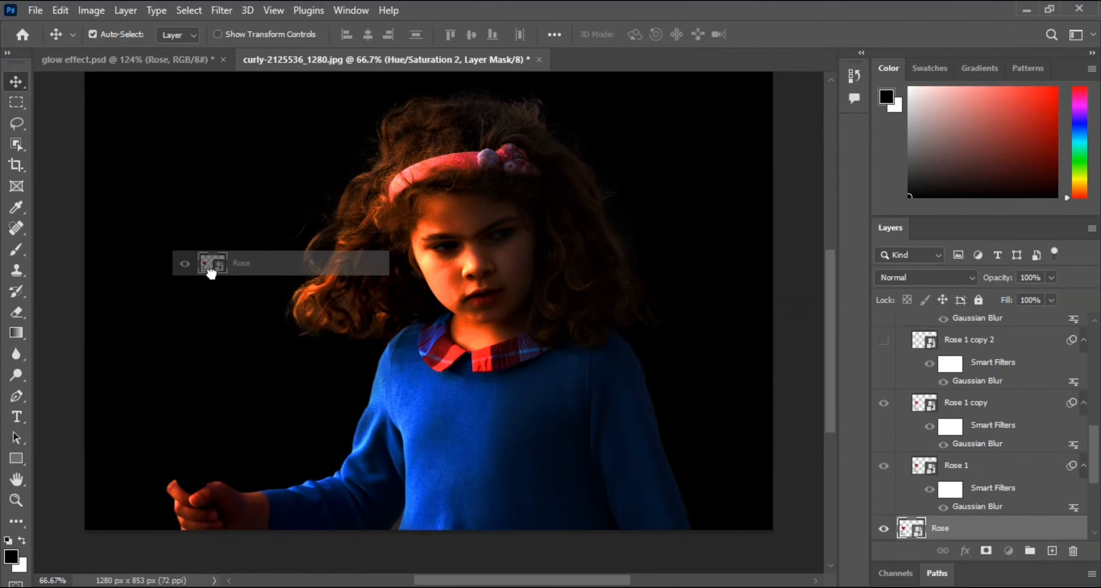
Bring the Rose layer from glow effect.psd into the portrait, scale it to about 150% and place its stem in the girl's hand.
left_click_drag(209, 270, 237, 342)
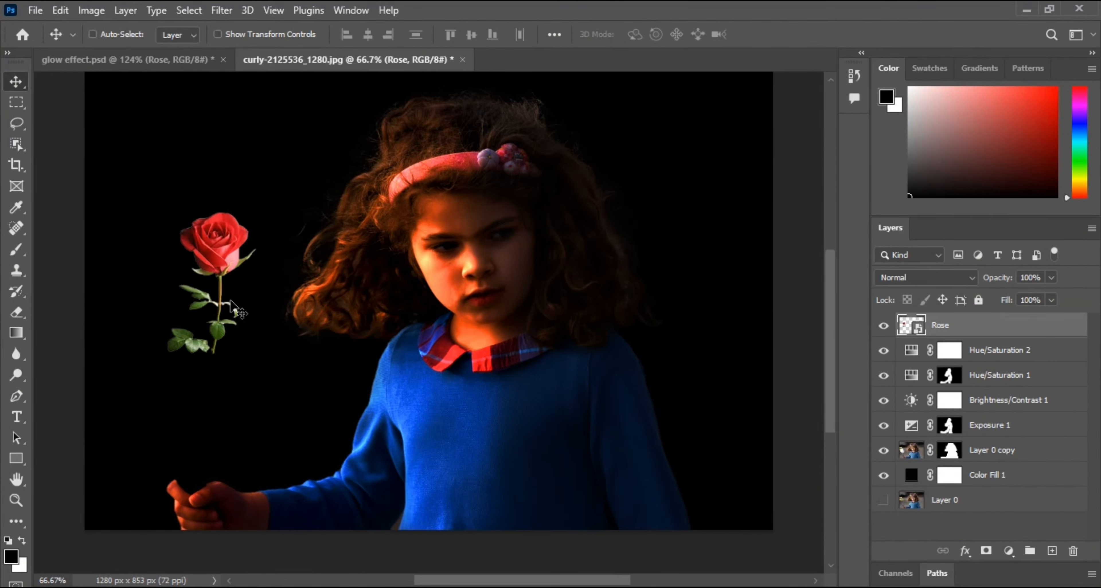
key("ctrl+t")
left_click_drag(259, 201, 205, 347)
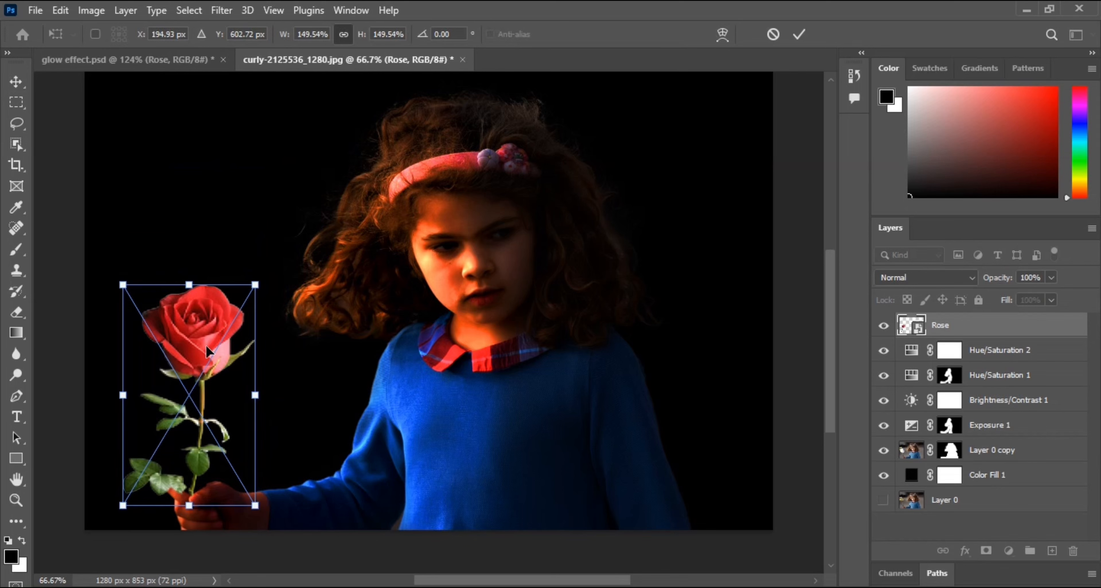
left_click(14, 80)
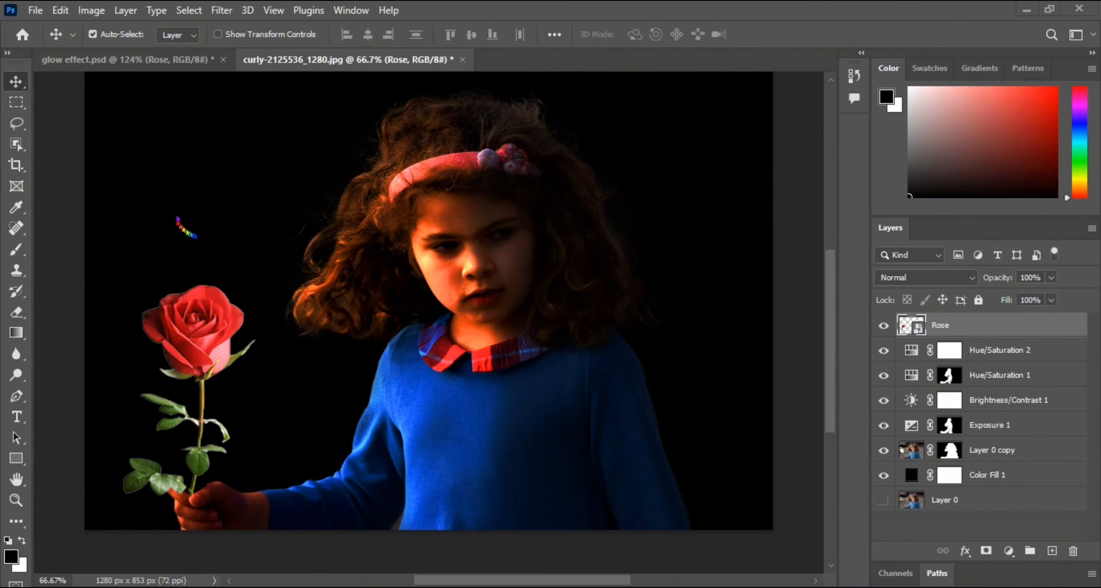
Enlarge the rose to about 189% and reposition it so the stem base stays in the girl's hand.
key("ctrl+t")
left_click_drag(257, 287, 274, 256)
left_click_drag(232, 316, 221, 314)
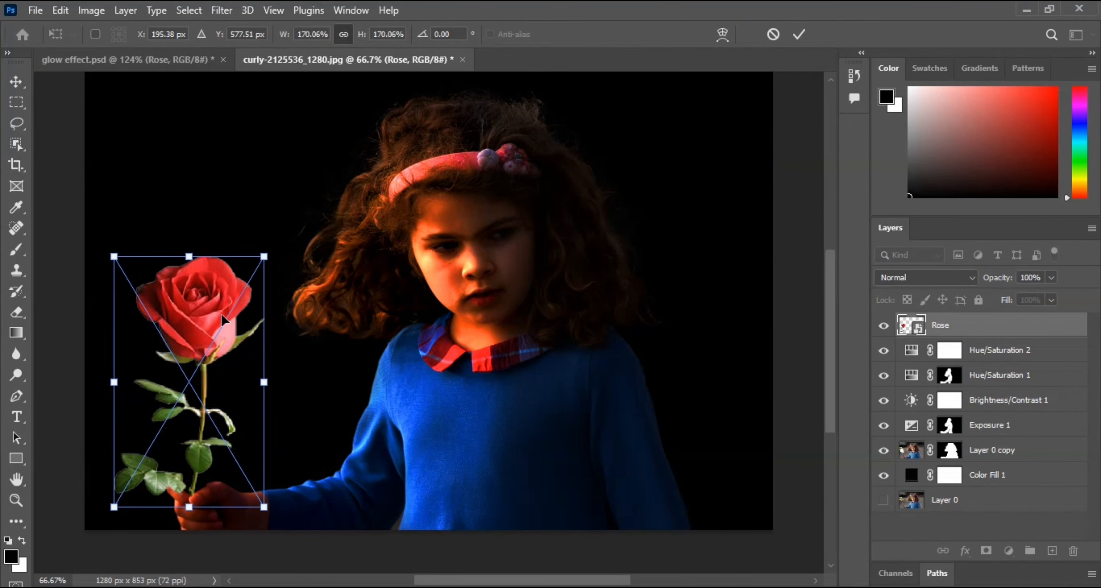
left_click_drag(272, 255, 288, 228)
left_click_drag(232, 300, 219, 301)
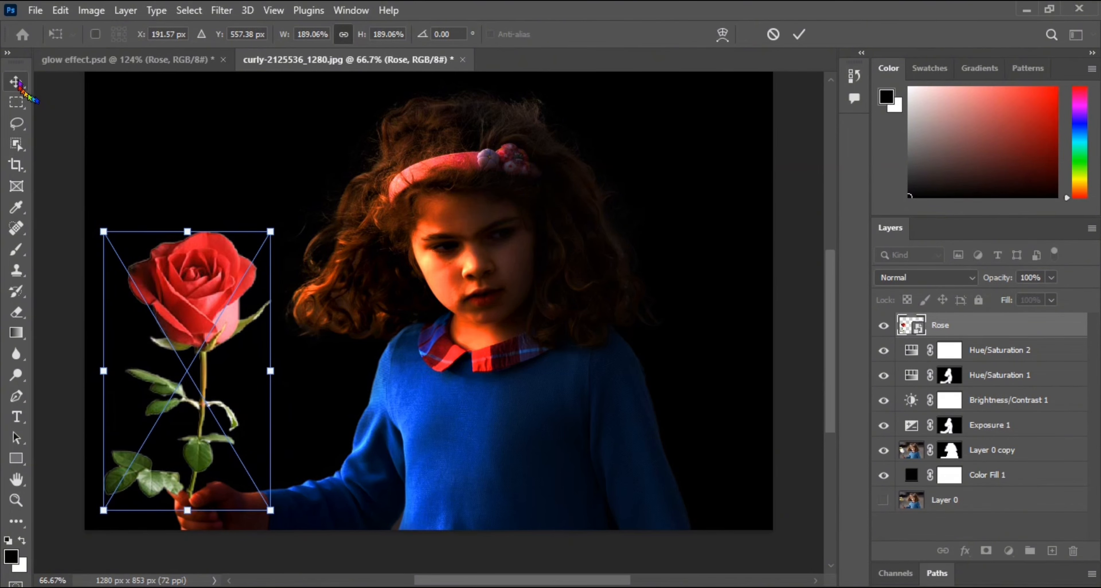
left_click(17, 82)
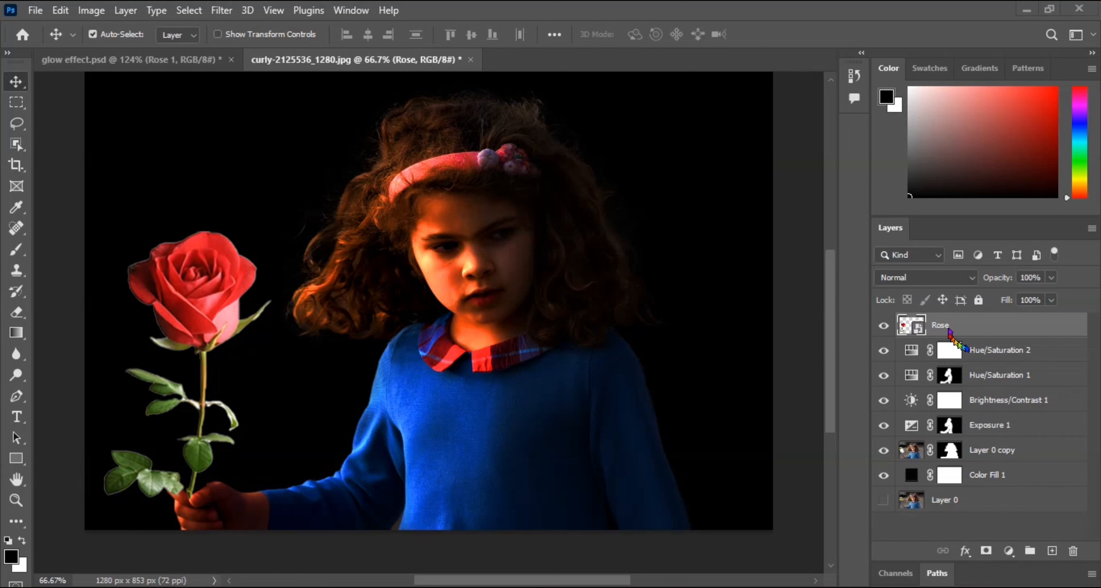
Duplicate the Rose layer.
left_click(994, 385)
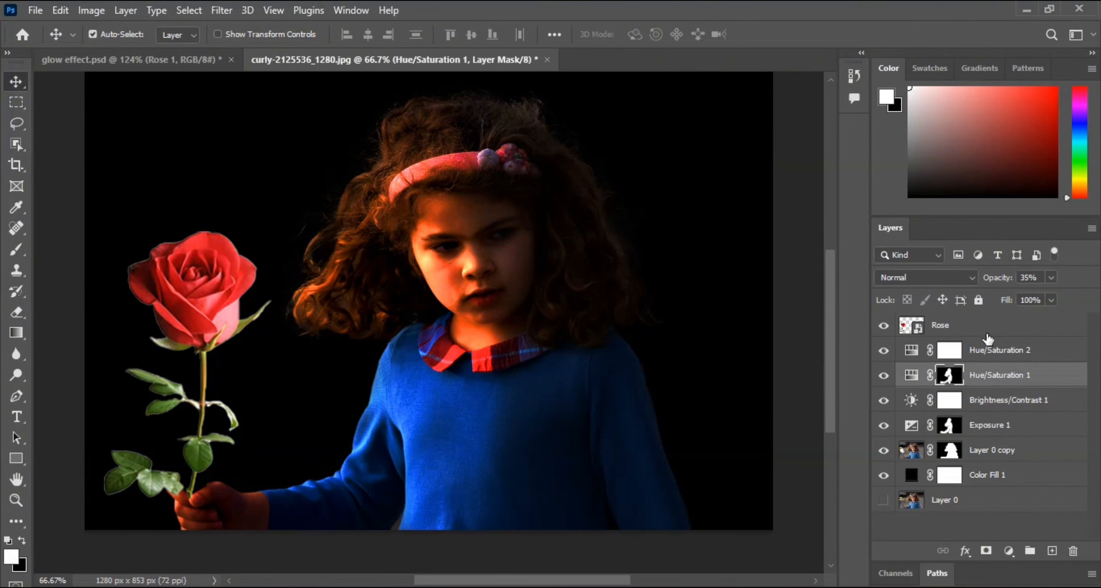
left_click(966, 328)
left_click_drag(913, 327, 1052, 551)
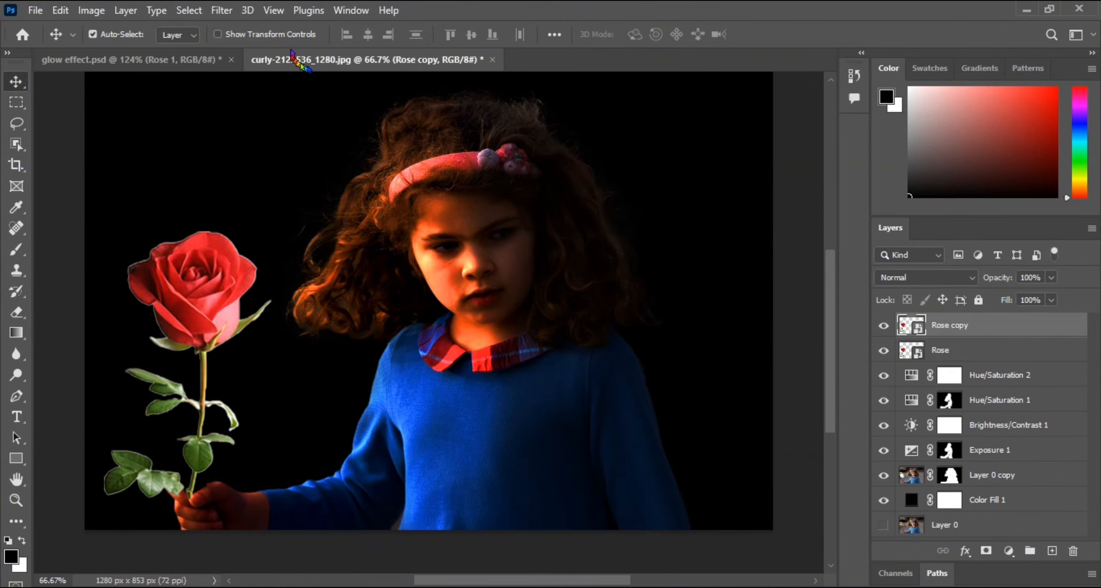
Apply a Gaussian Blur with a 7-pixel radius to Rose copy and set its blend mode to Screen.
left_click(221, 11)
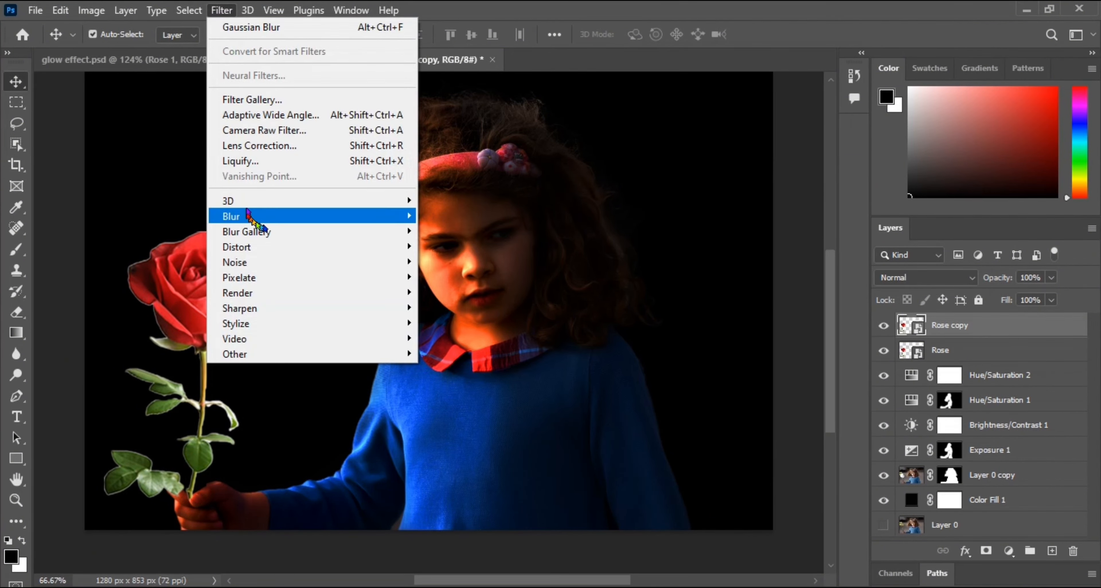
mouse_move(252, 216)
left_click(460, 278)
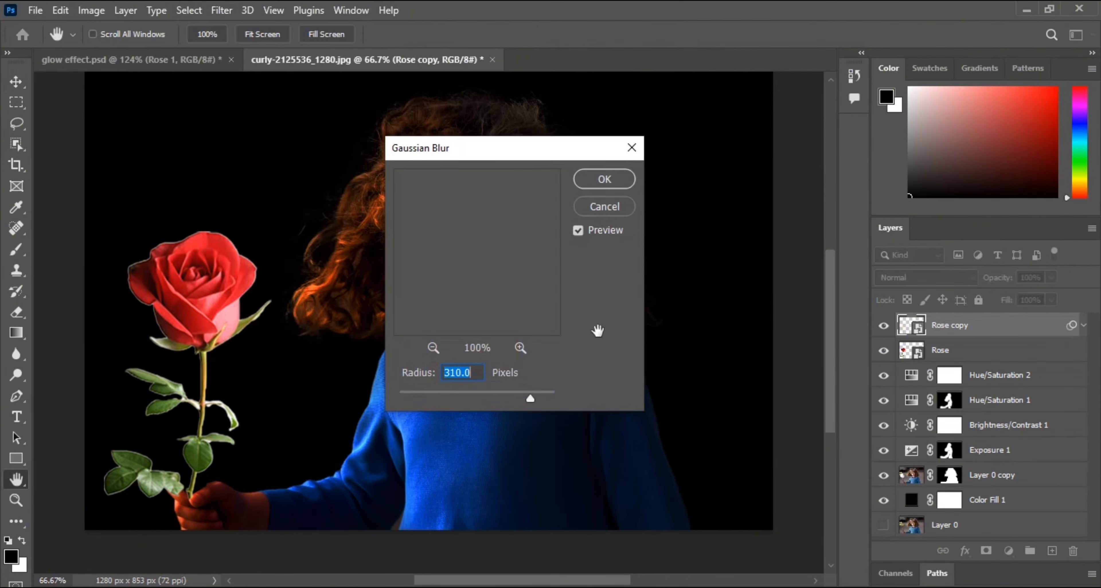
type("7")
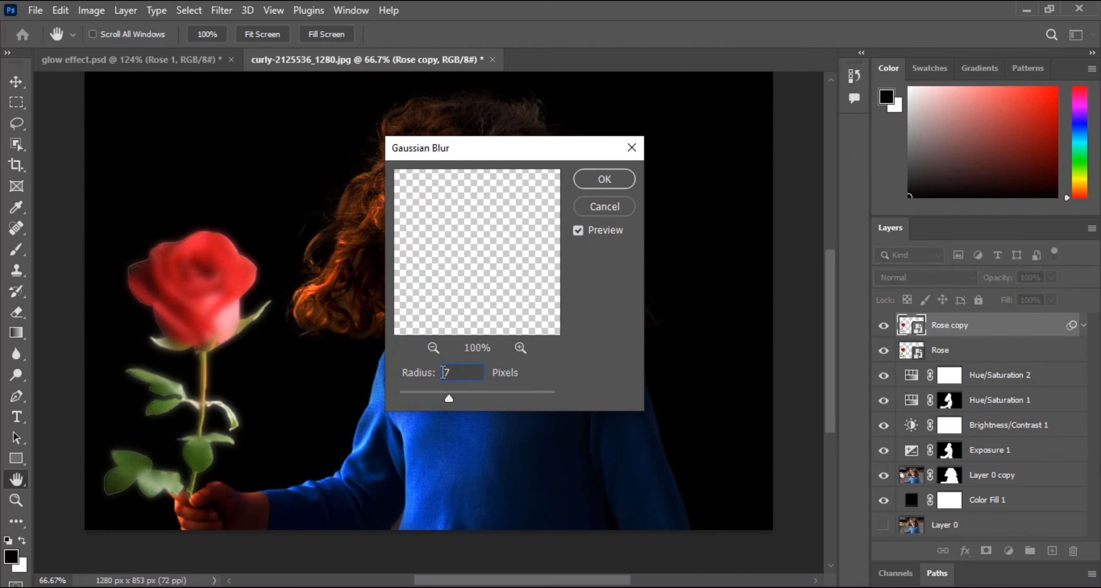
left_click(604, 178)
key("v")
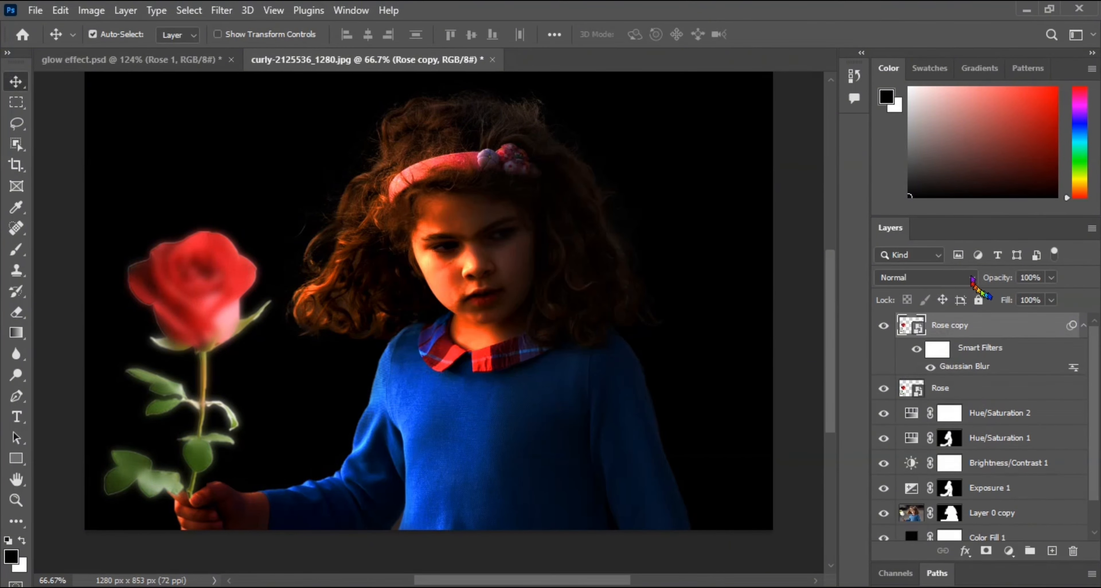
left_click(971, 278)
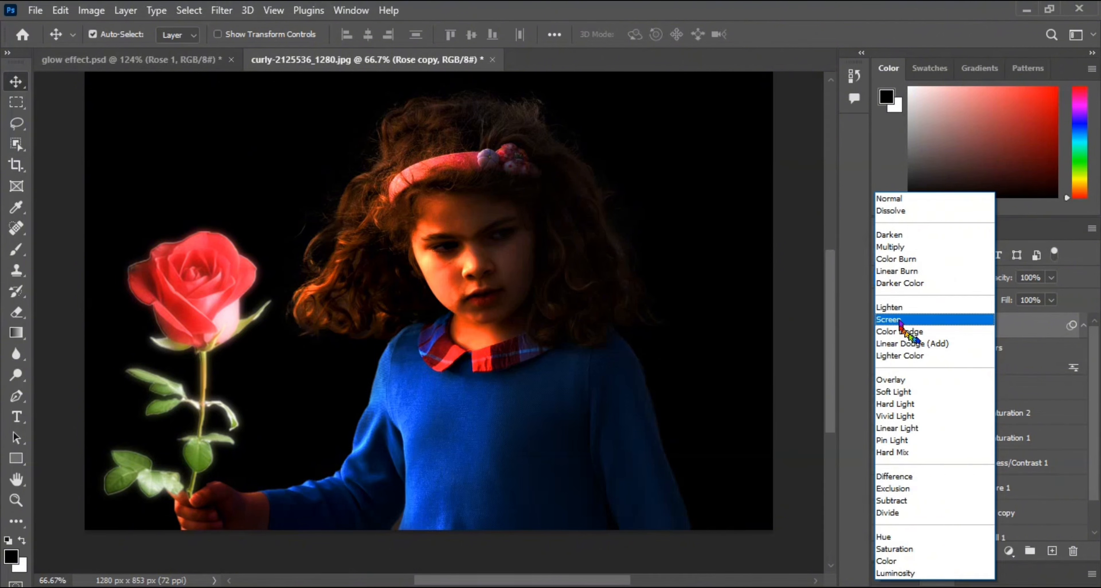
left_click(898, 321)
Duplicate the blurred Rose copy layer and set the duplicate's Gaussian Blur radius to 14 pixels.
left_click_drag(915, 330, 1051, 551)
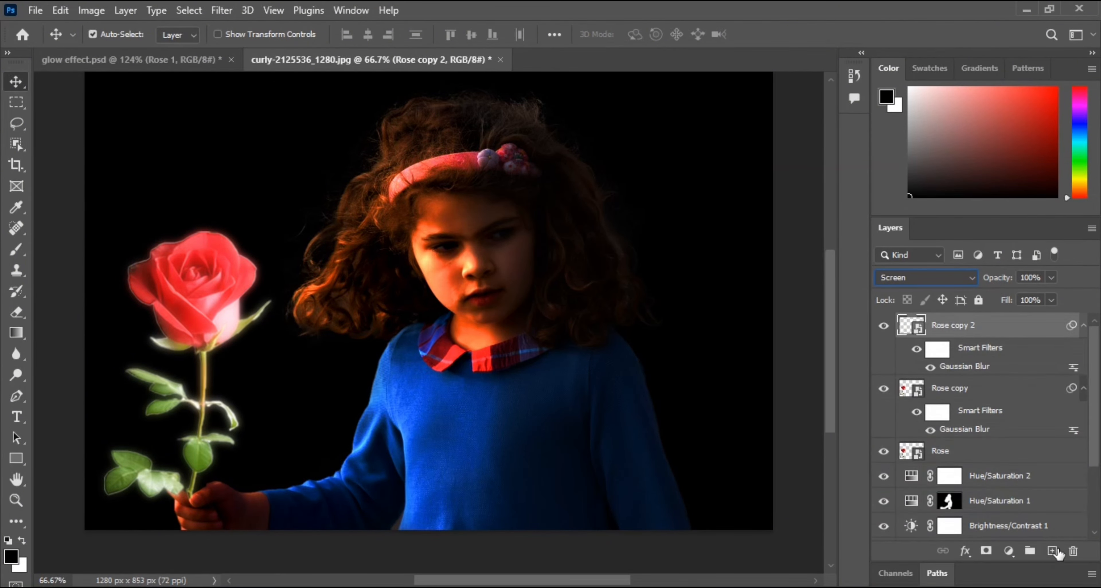
double_click(965, 366)
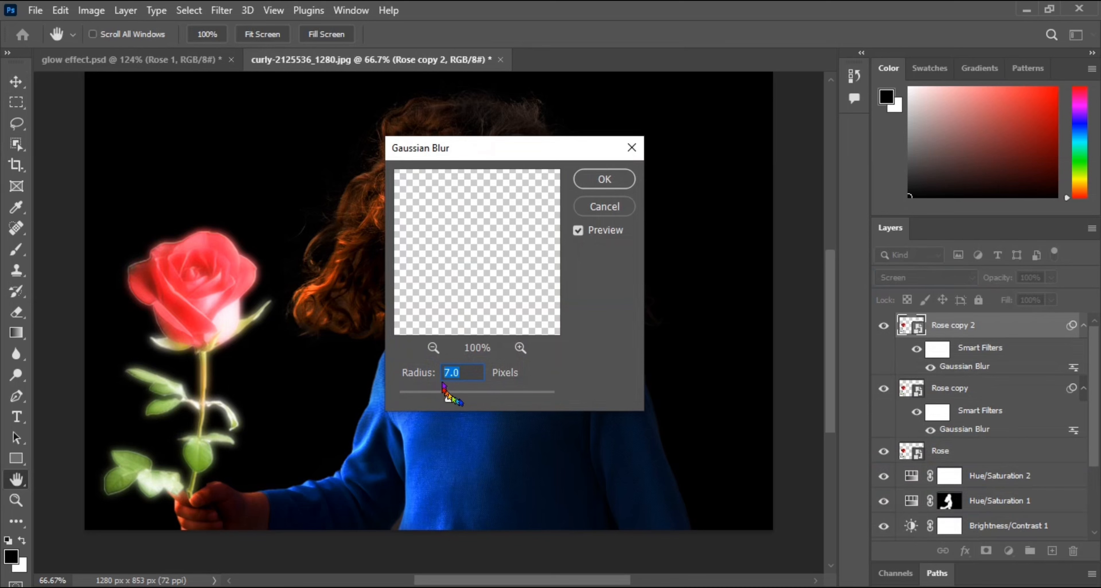
type("14")
left_click(604, 179)
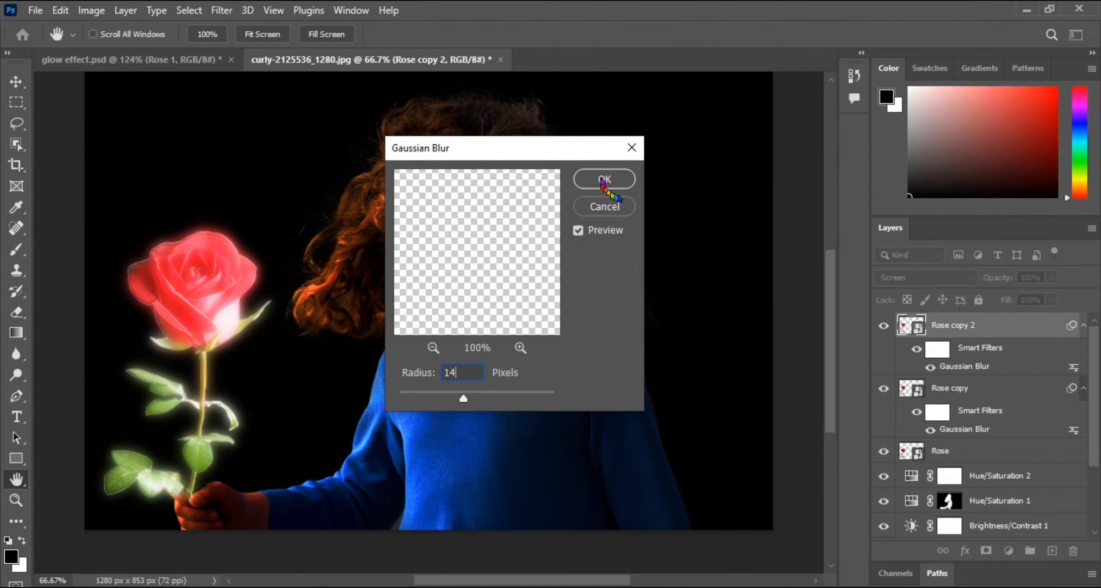
Rename the Rose copy layer as GB-1 and the Rose copy 2 layer as GB-2.
double_click(964, 390)
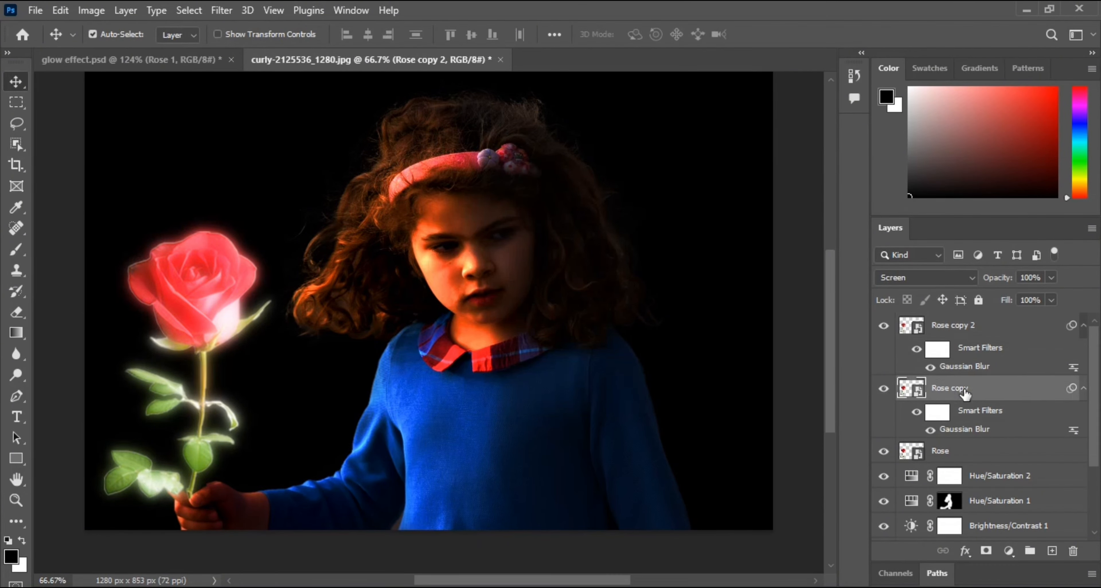
left_click(988, 387)
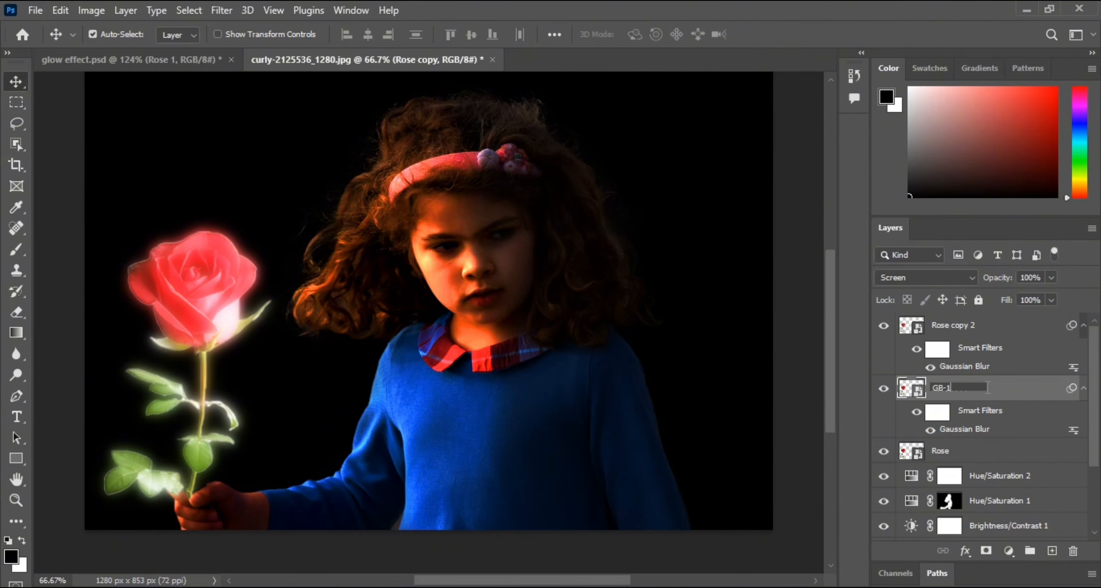
type("GB-1")
double_click(971, 326)
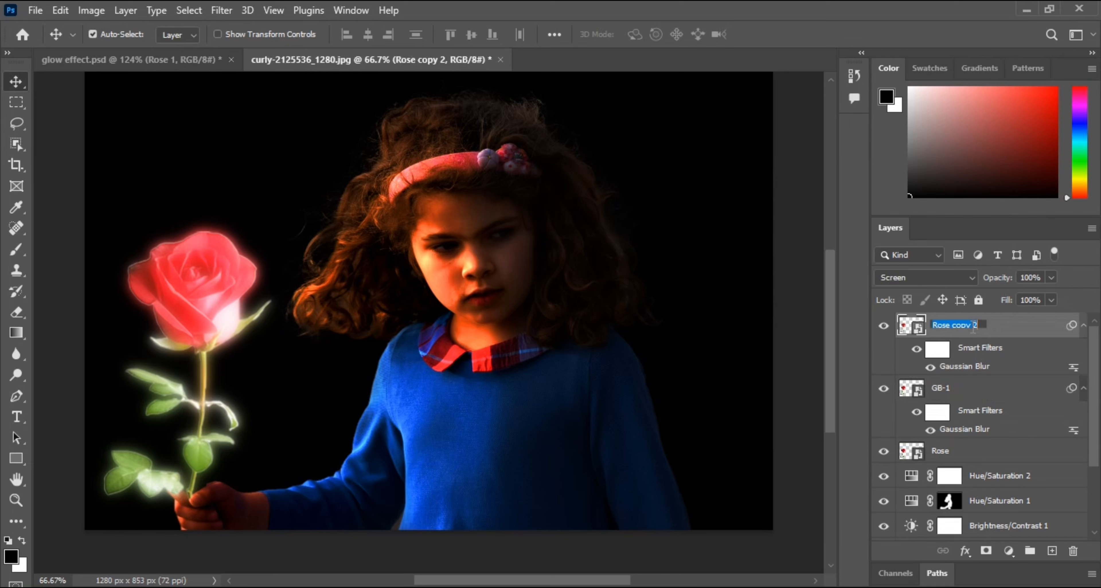
type("GB-2")
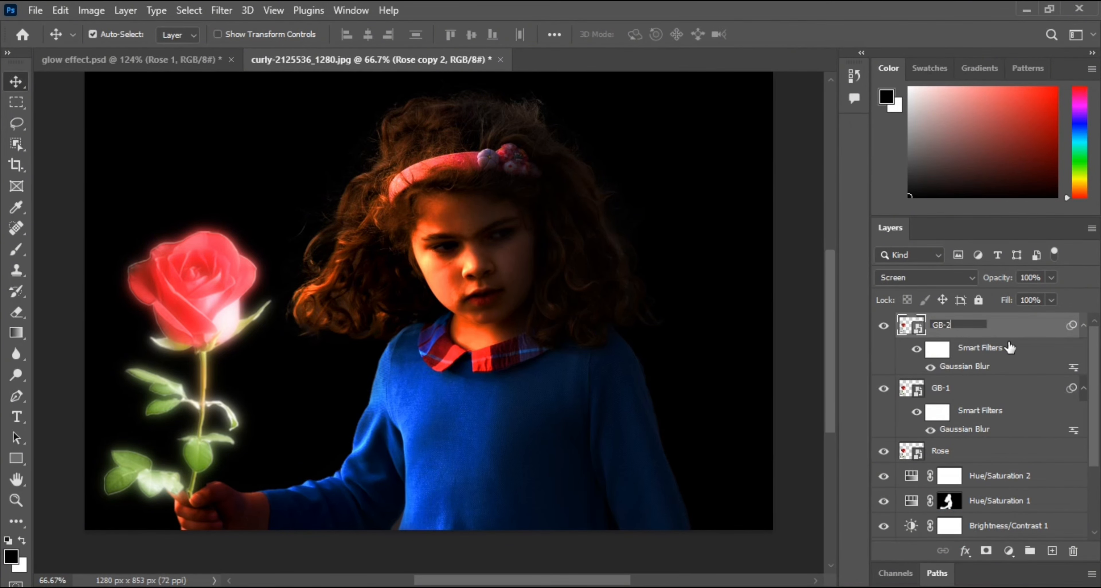
key("Return")
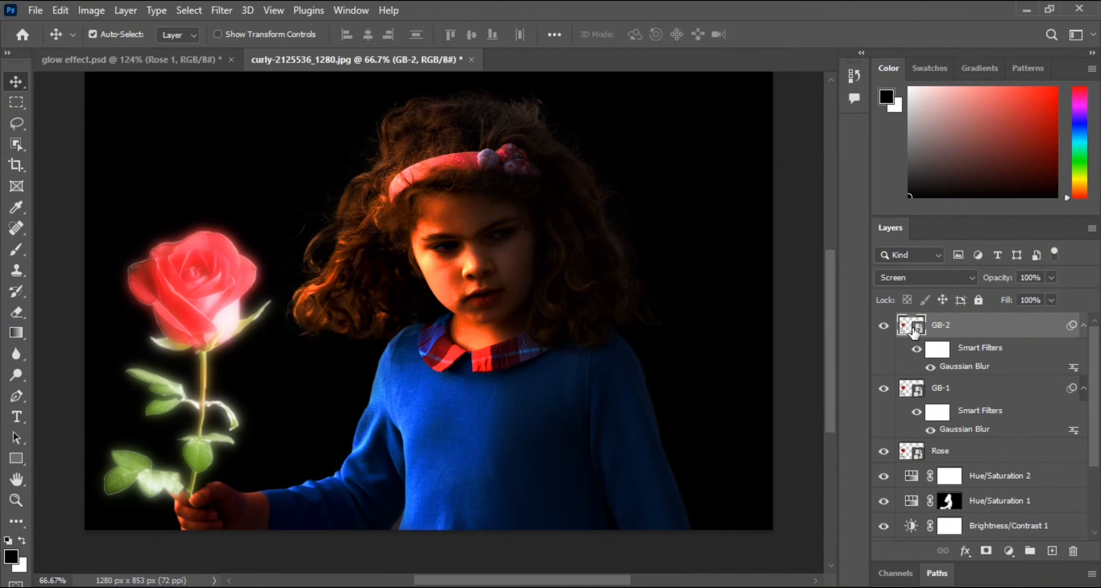
Duplicate the GB-2 layer as GB-3 and set the duplicate's Gaussian Blur radius to 155 pixels.
left_click_drag(914, 332, 1053, 554)
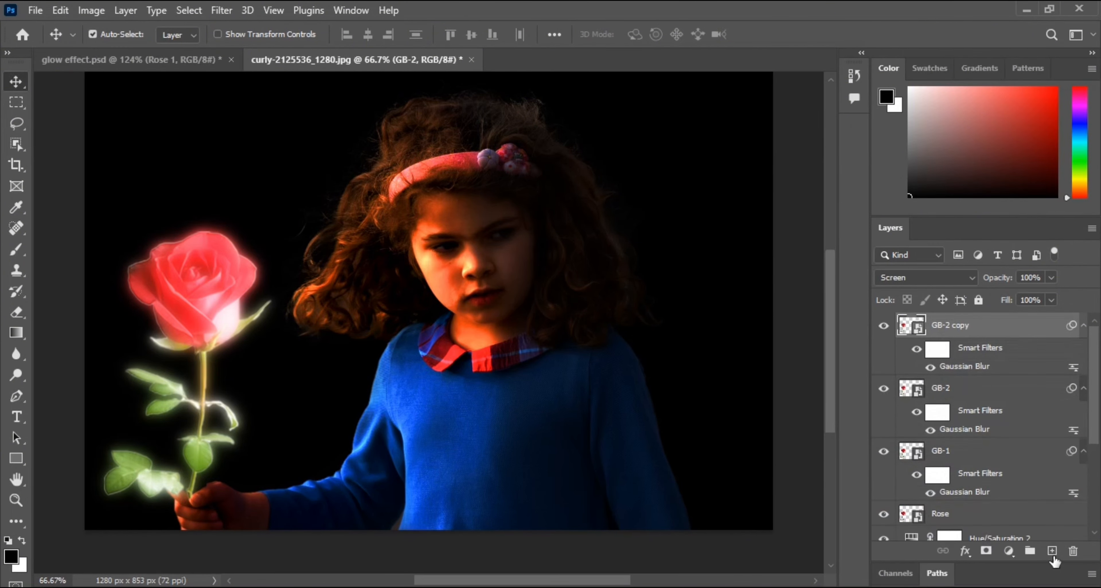
double_click(958, 326)
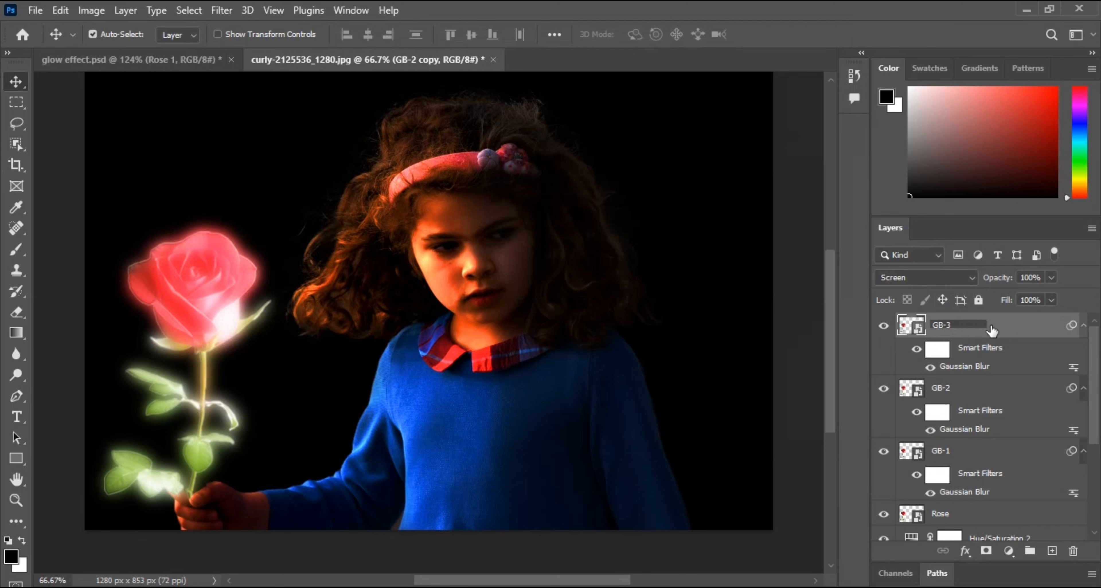
key("Return")
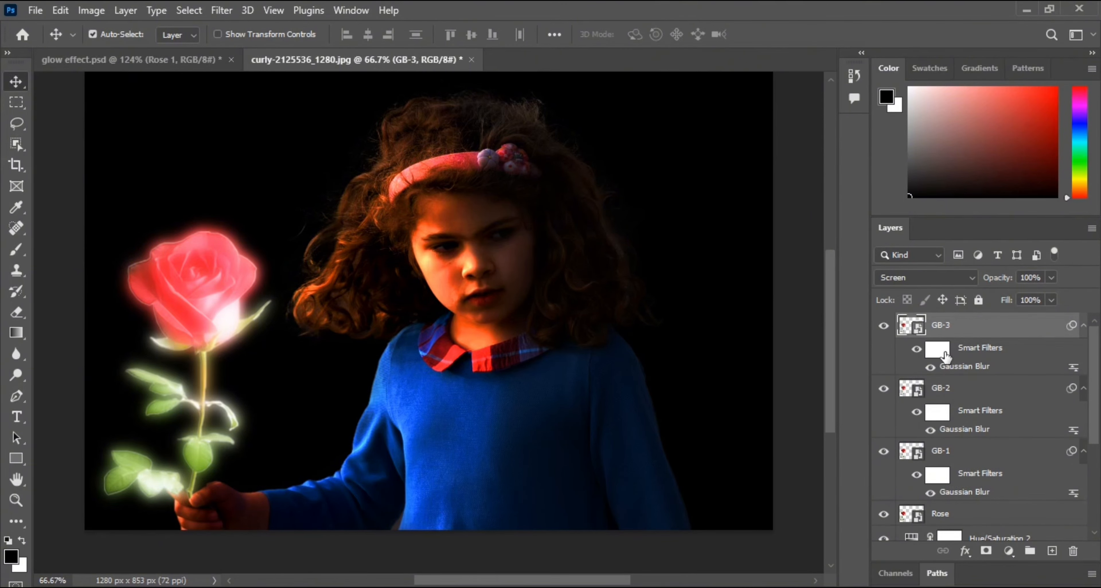
double_click(965, 367)
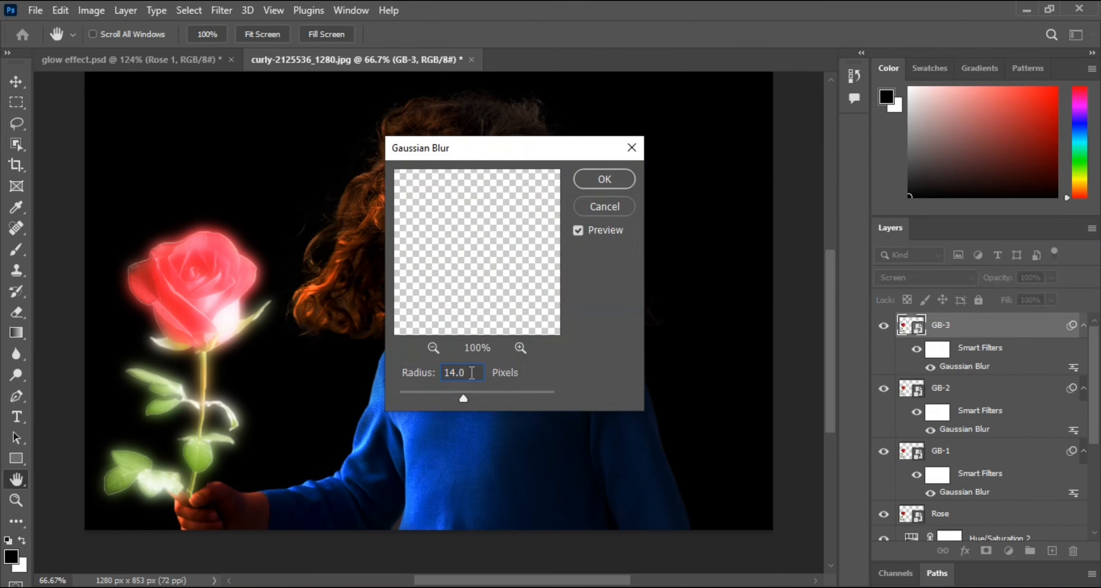
type("155")
left_click(604, 179)
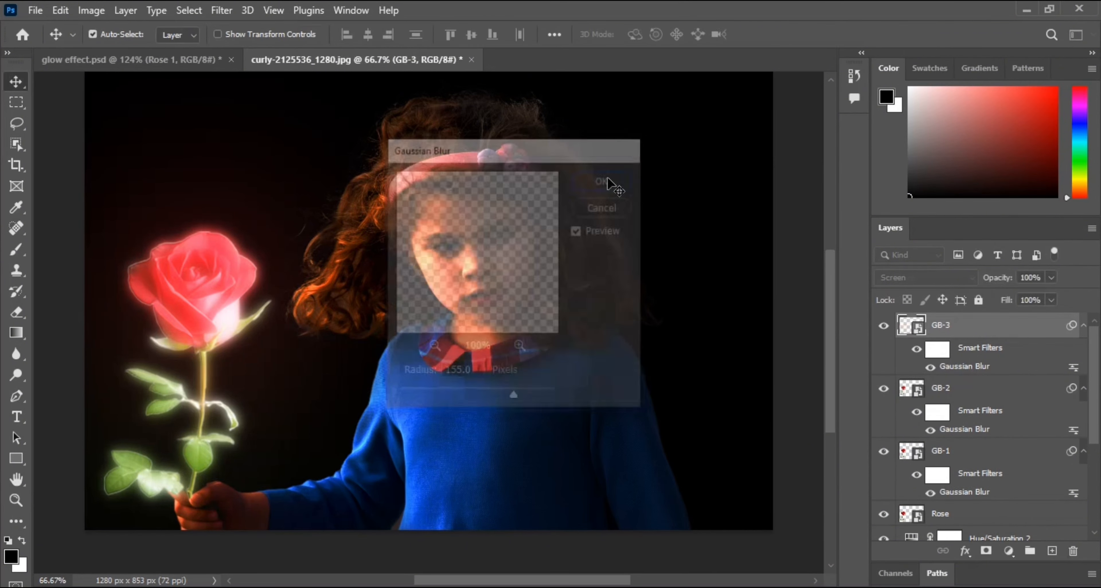
Duplicate the GB-3 layer as GB-4 and set the duplicate's Gaussian Blur radius to 210 pixels.
left_click_drag(913, 329, 1054, 552)
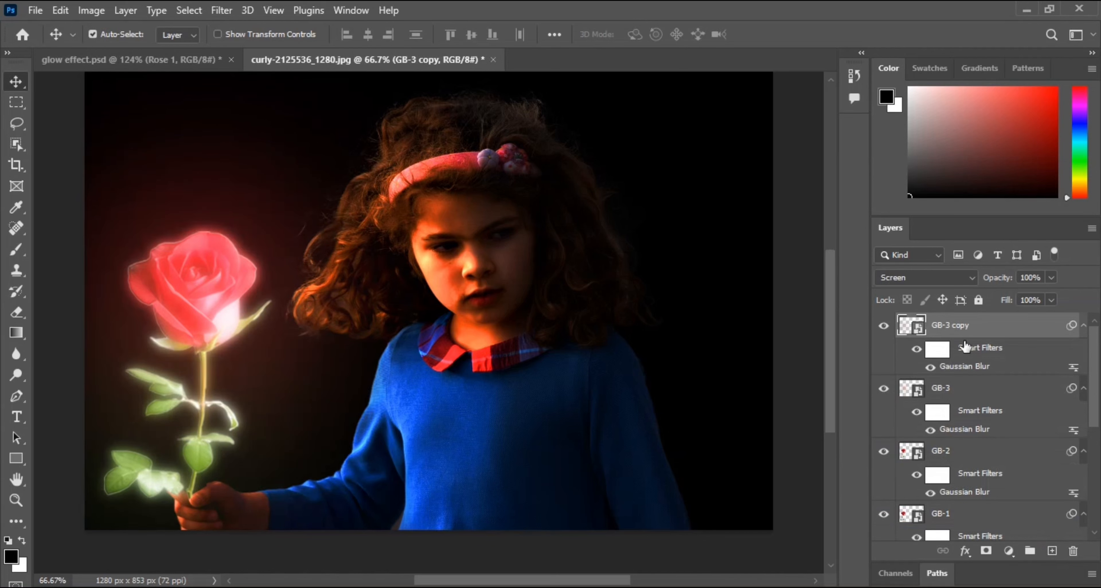
double_click(966, 325)
key("Return")
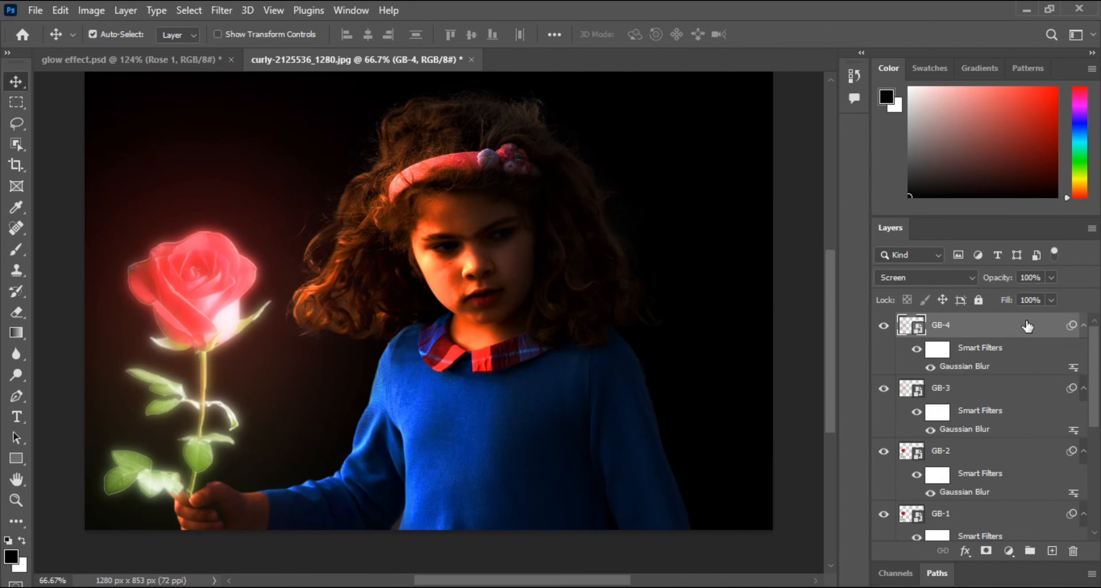
double_click(967, 371)
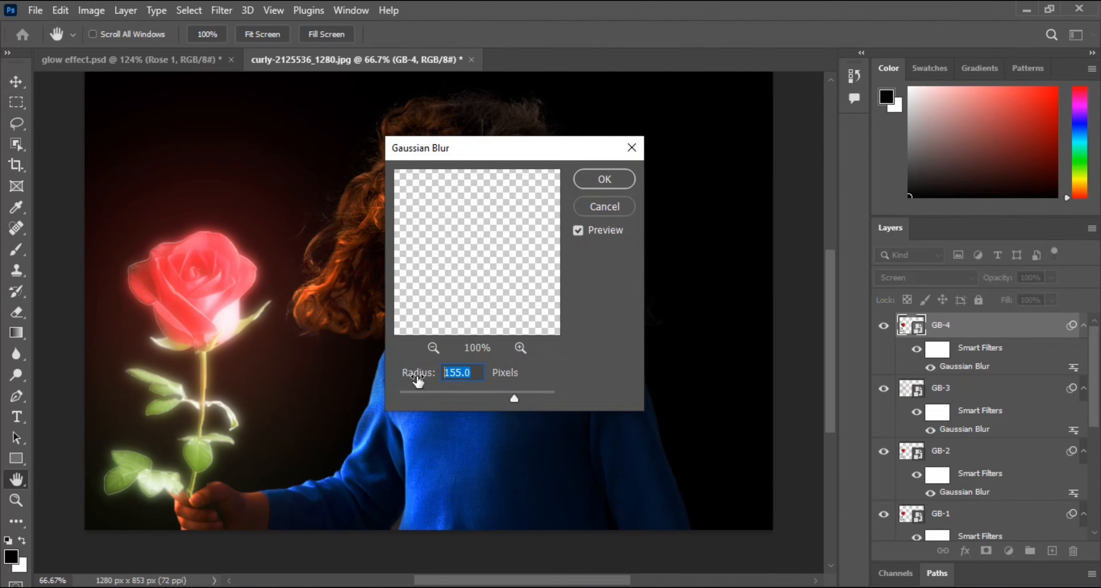
type("210")
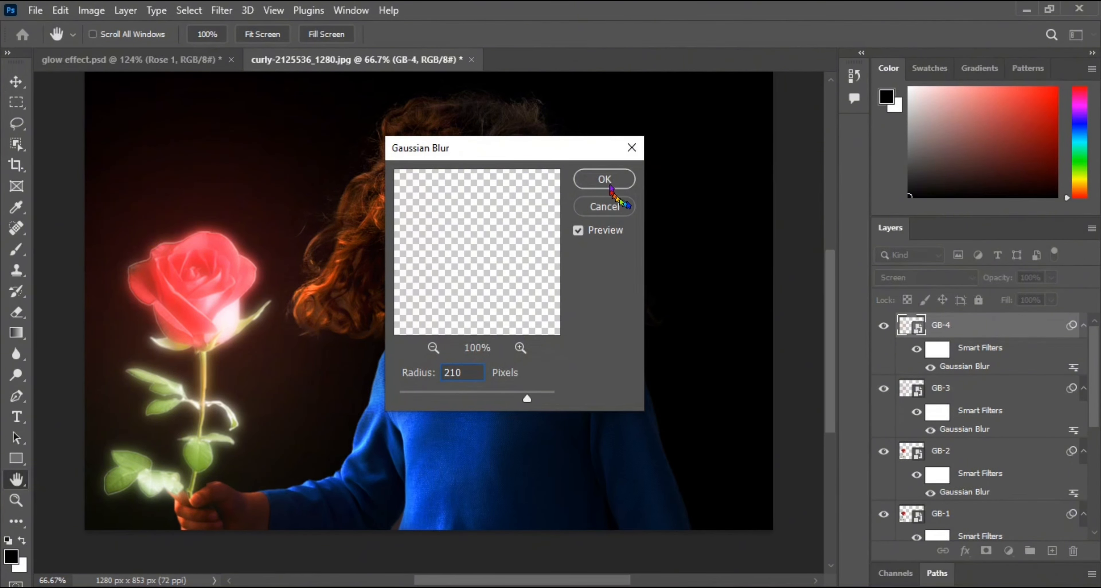
left_click(614, 183)
Group layers GB-1 through GB-4 under the name Rose Glow and toggle the group's visibility to compare the glow.
scroll(969, 359, "down", 3)
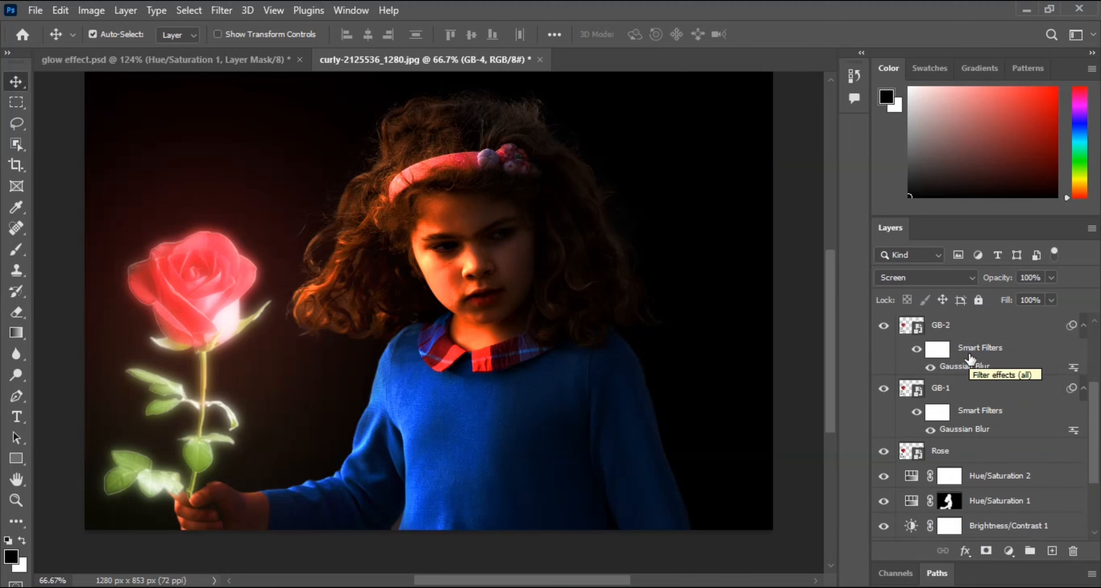
left_click(991, 397, "shift")
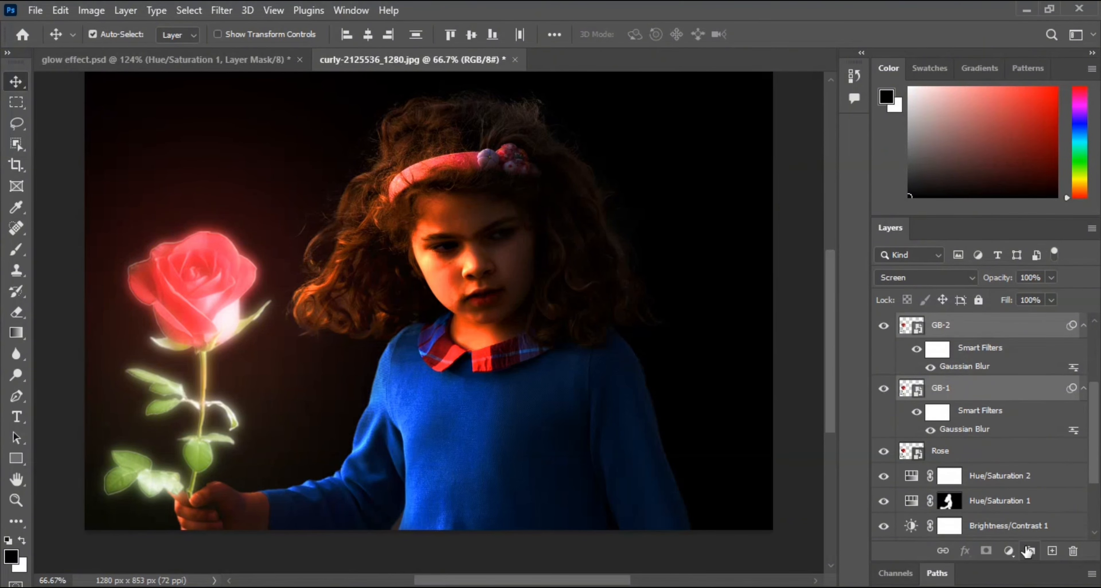
left_click(1029, 552)
double_click(971, 324)
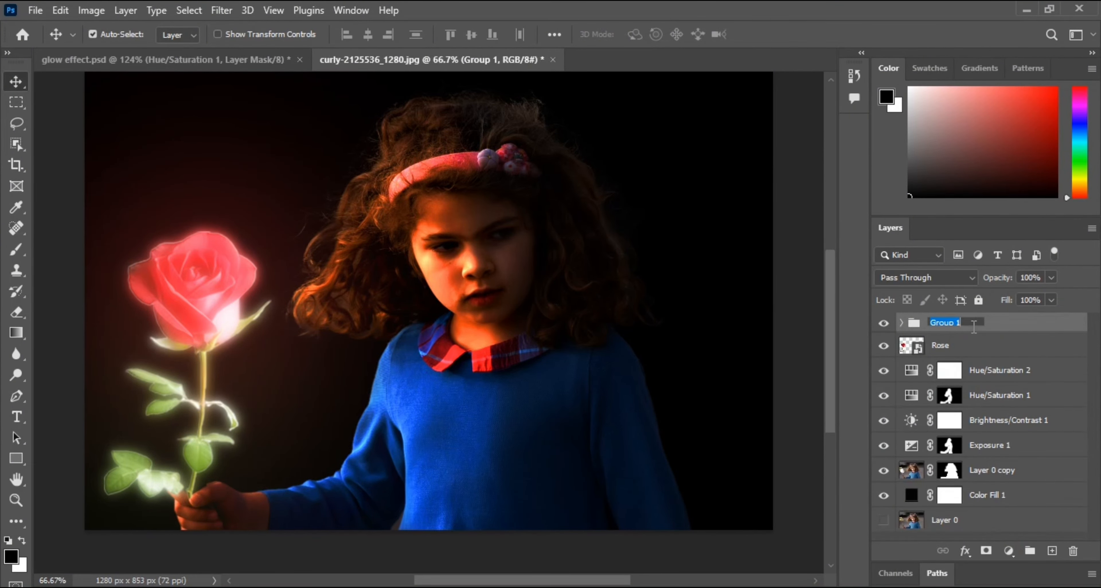
type("Rose Glow")
key("Return")
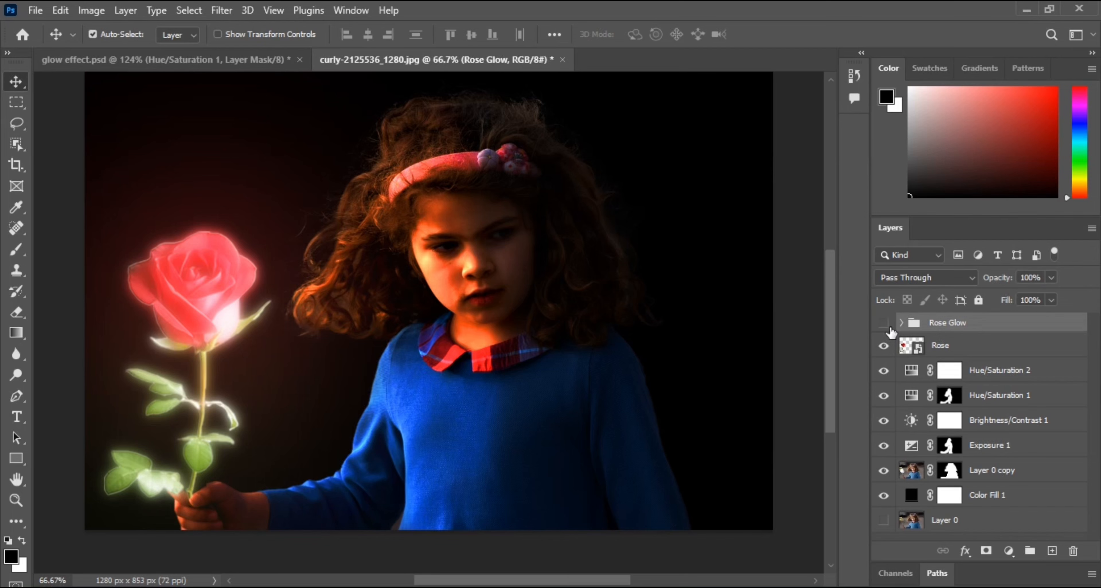
left_click(885, 324)
left_click(884, 324)
scroll(967, 396, "up", 1)
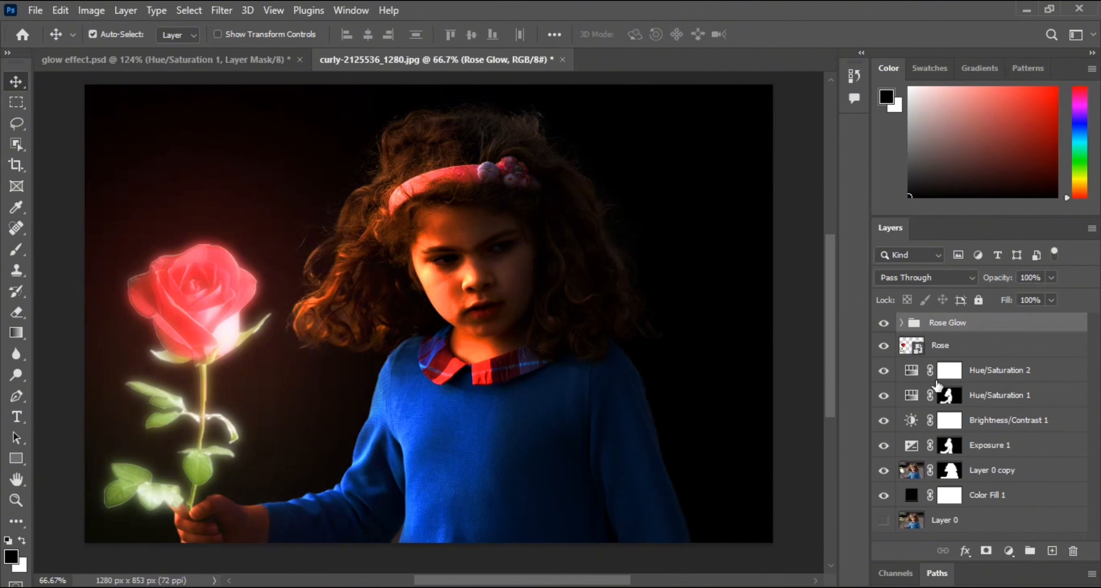
Add a Hue/Saturation adjustment layer above the Rose Glow group with Hue +2, Saturation +91 and Lightness -6.
left_click(1008, 551)
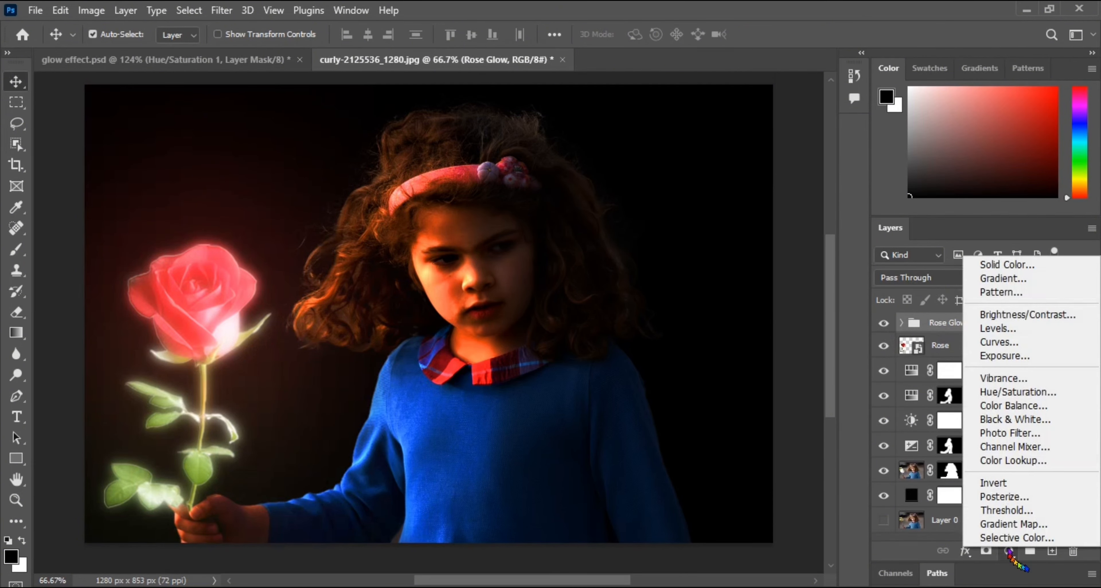
left_click(1015, 392)
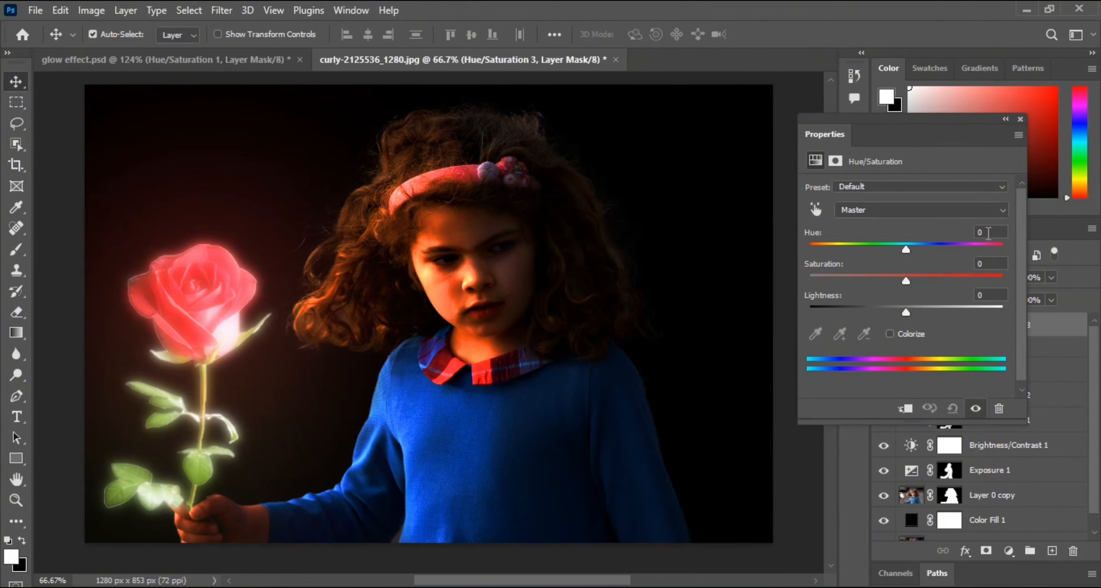
left_click_drag(905, 250, 908, 250)
left_click(991, 262)
type("91")
key("Tab")
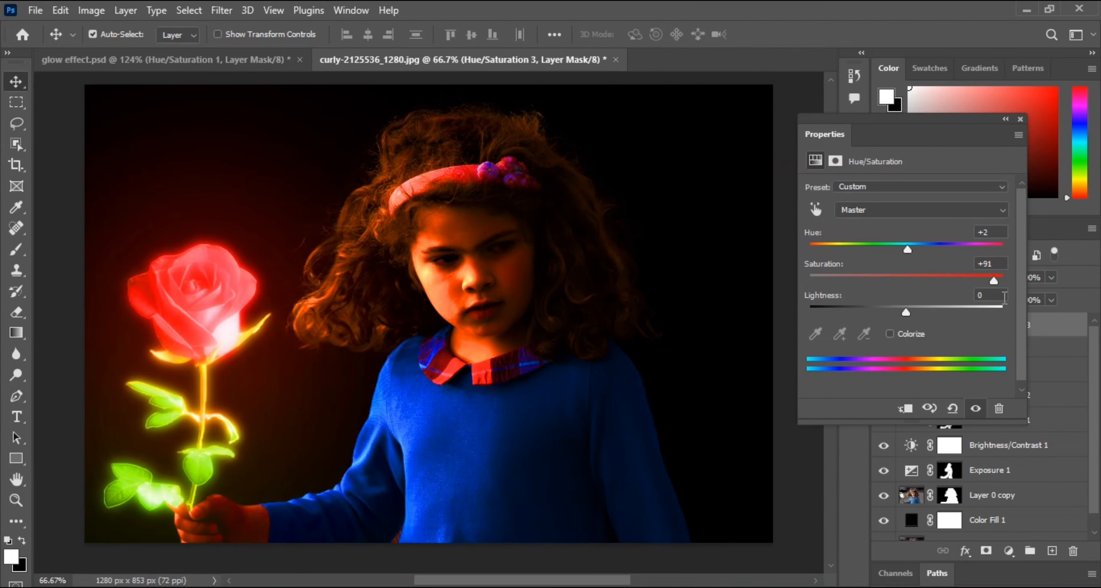
type("-12")
left_click_drag(895, 316, 901, 315)
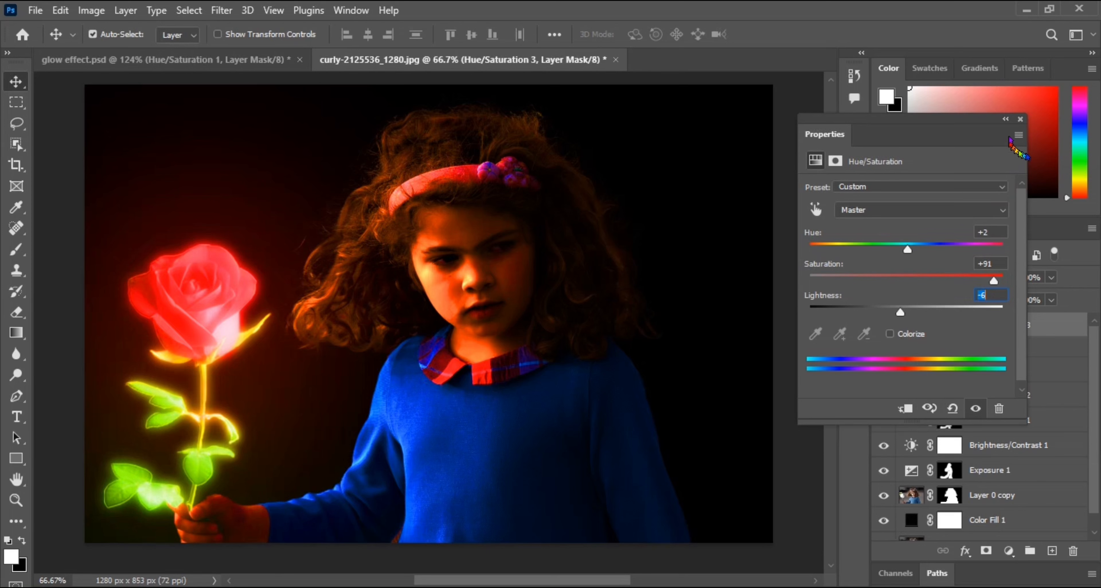
left_click(1020, 120)
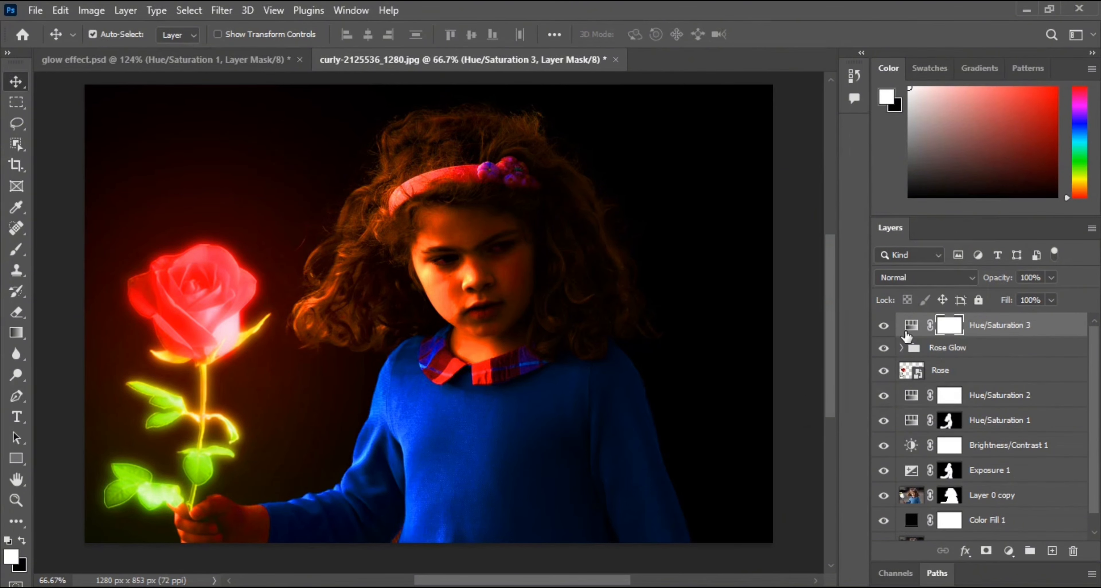